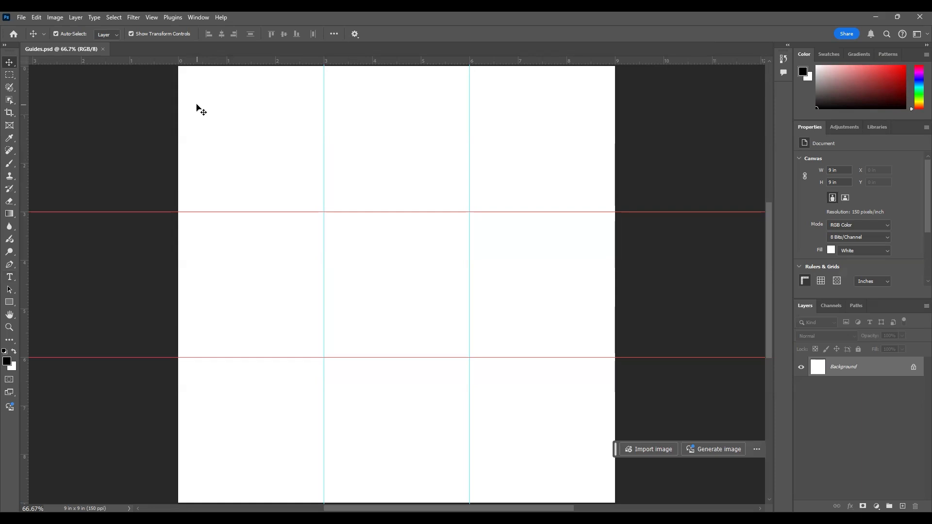
Add centre-aligned text reading "Live Healthy" on two lines in the top-left grid cell.
left_click(9, 277)
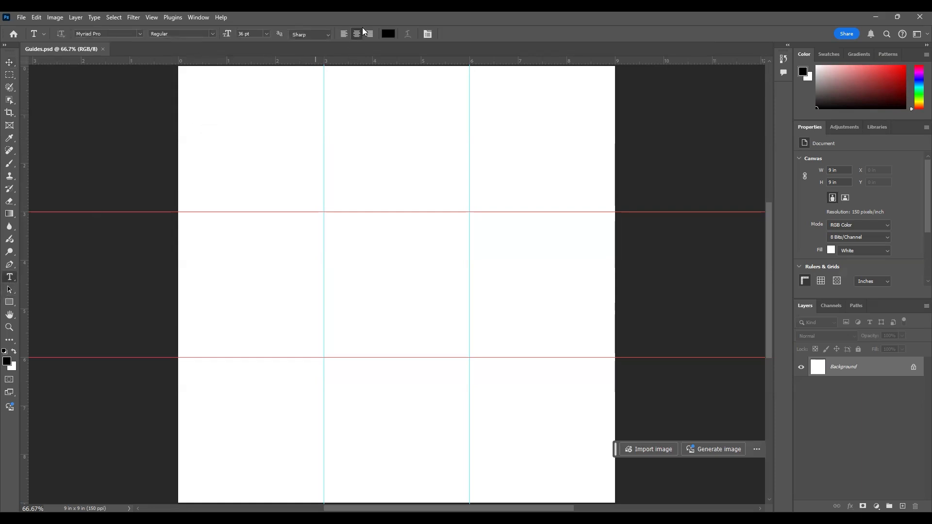
left_click(207, 109)
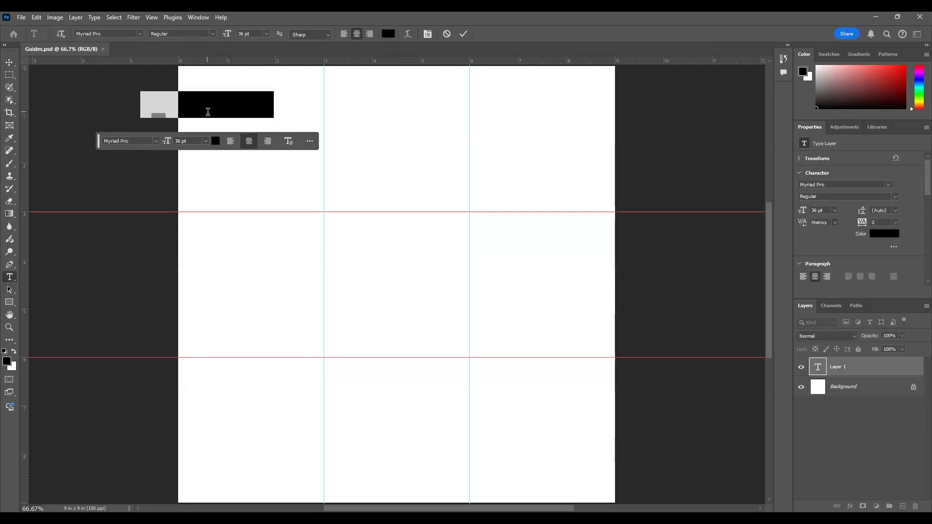
type("Live ")
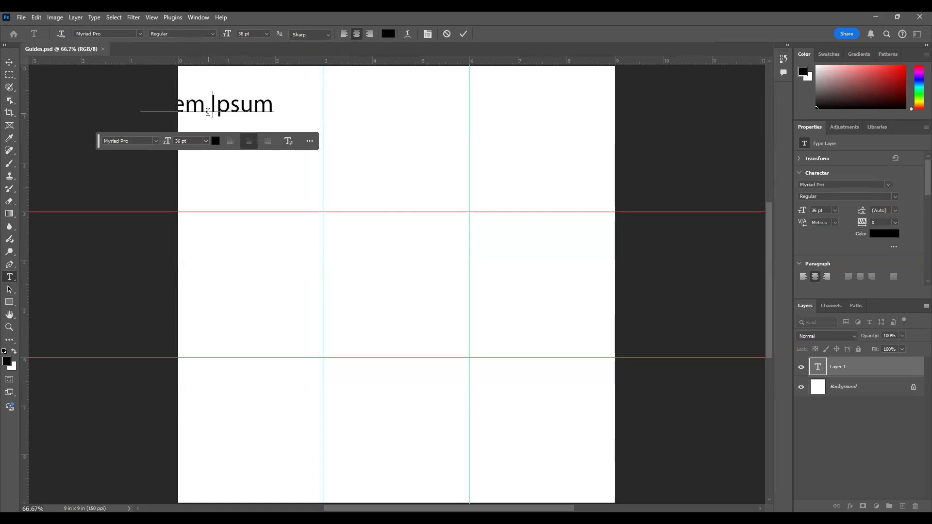
type("Healthe")
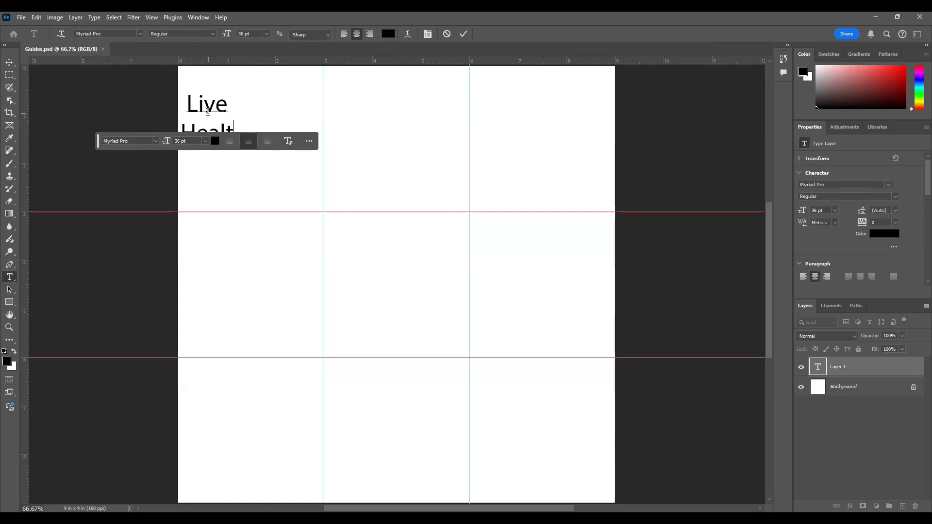
key("BackSpace")
type("y")
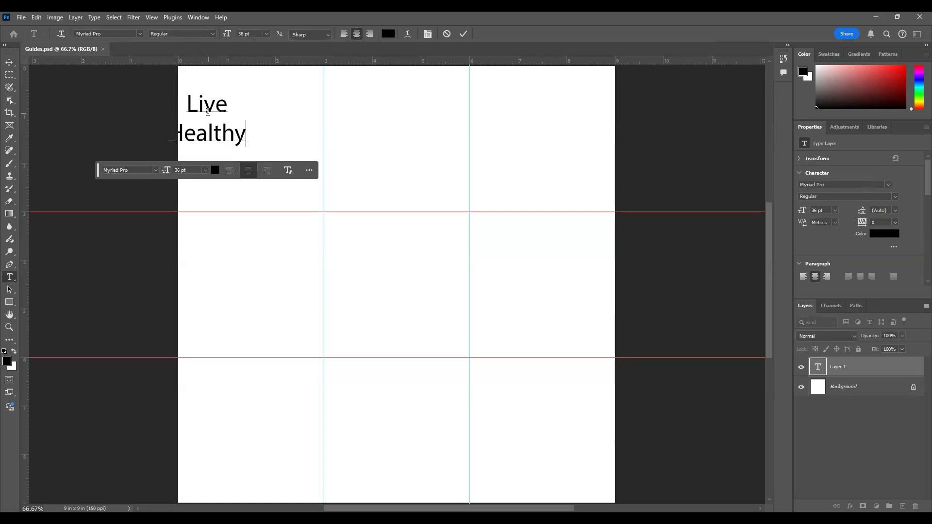
Move the "Live Healthy" text to the middle of the top-left grid cell and deselect it.
left_click(9, 62)
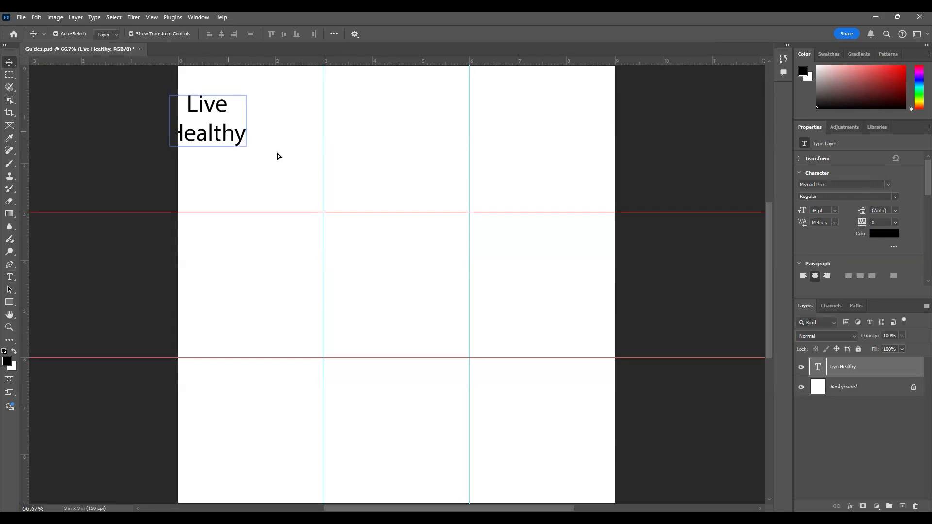
left_click_drag(229, 129, 278, 152)
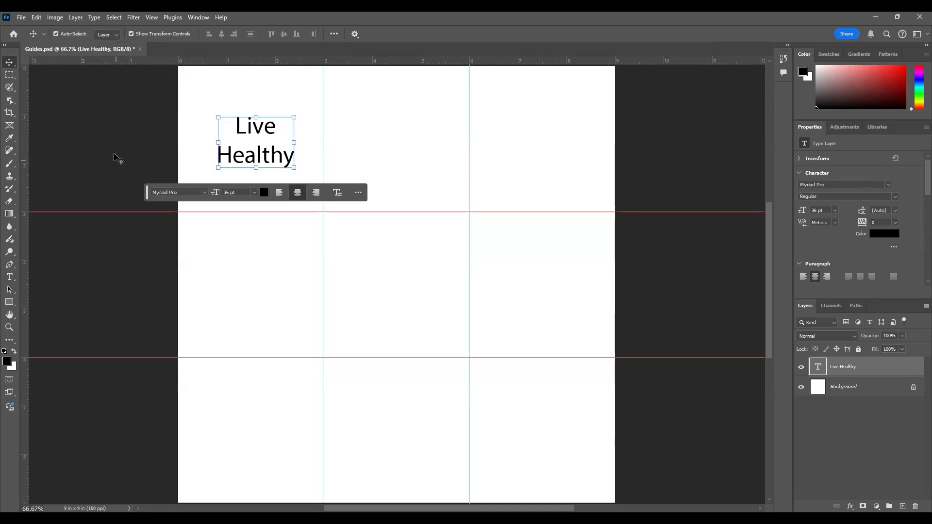
left_click(116, 158)
Add a separate text layer reading "LIVE" and place it in the upper part of the top-middle grid cell.
left_click(9, 277)
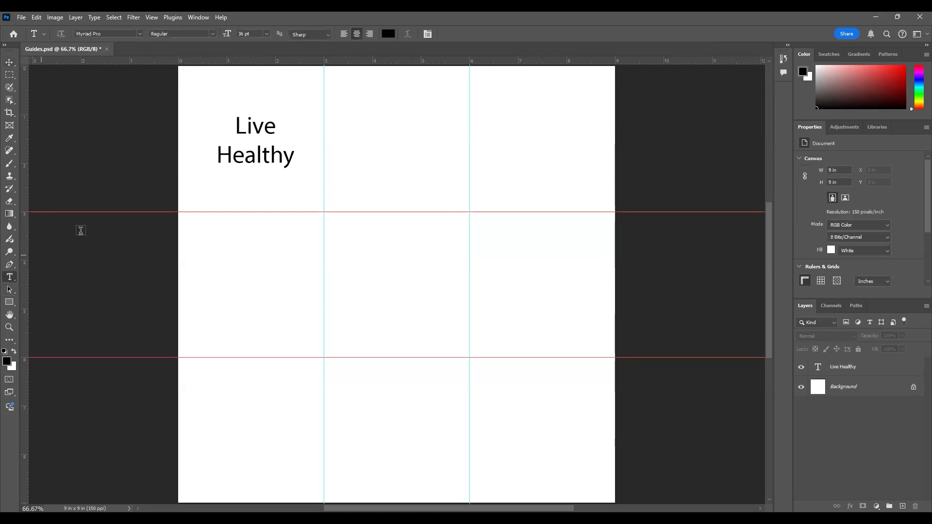
left_click(338, 100)
type("LIVE")
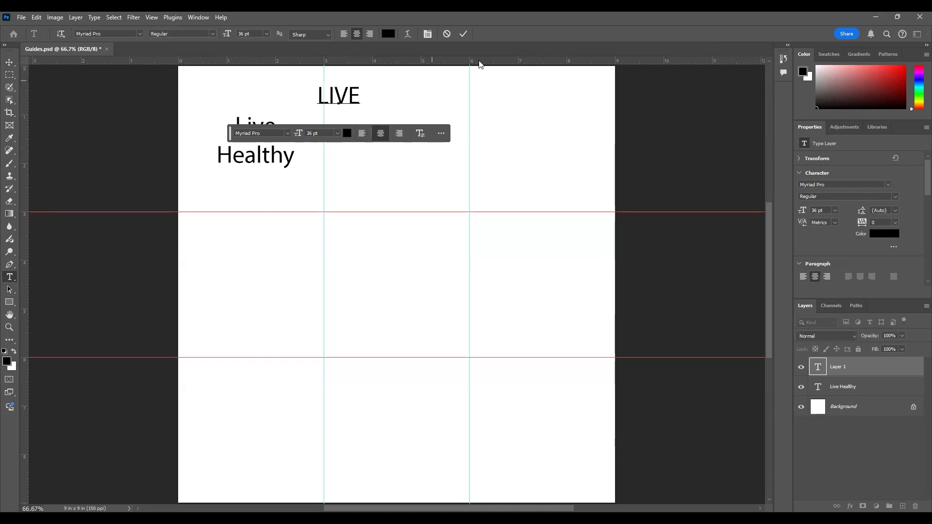
left_click(468, 33)
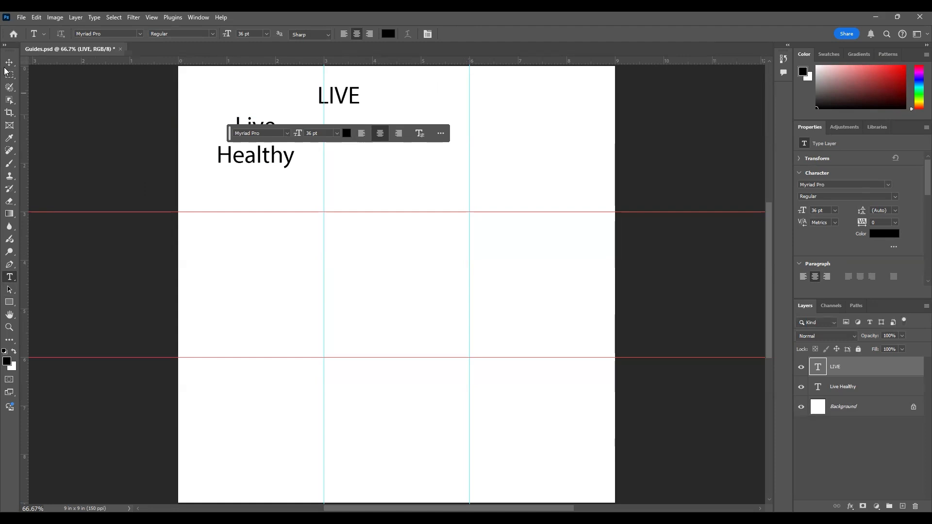
key("v")
left_click_drag(341, 96, 398, 106)
left_click(435, 166)
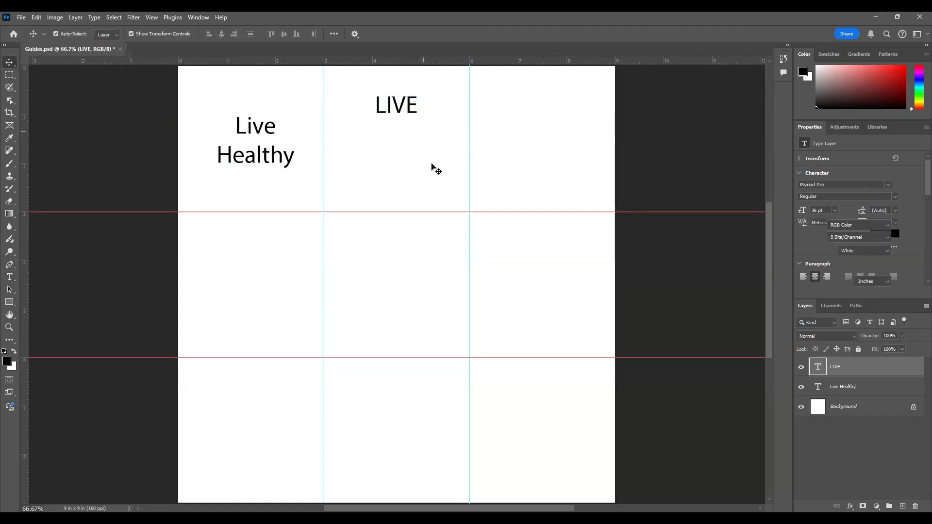
Add another text layer reading "HEALTHY" and position it centred below "LIVE" in the top-middle cell.
left_click(9, 277)
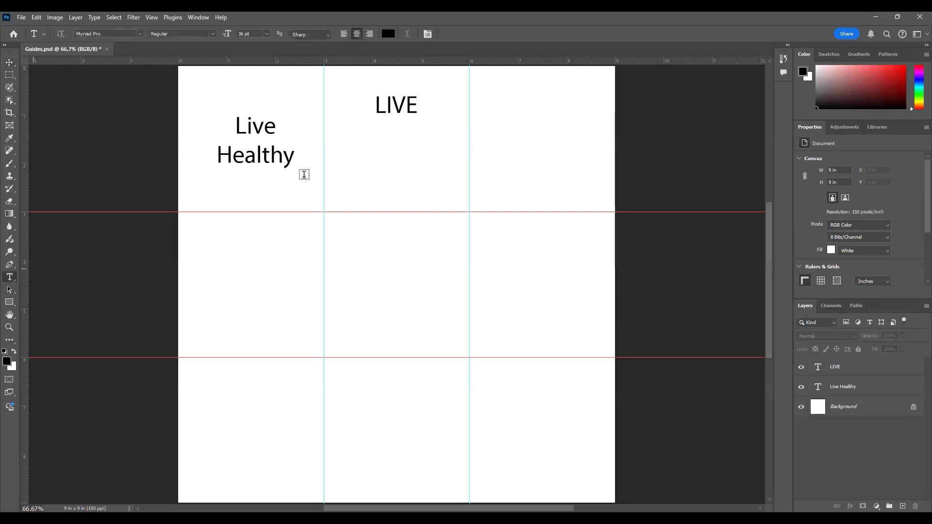
left_click(357, 156)
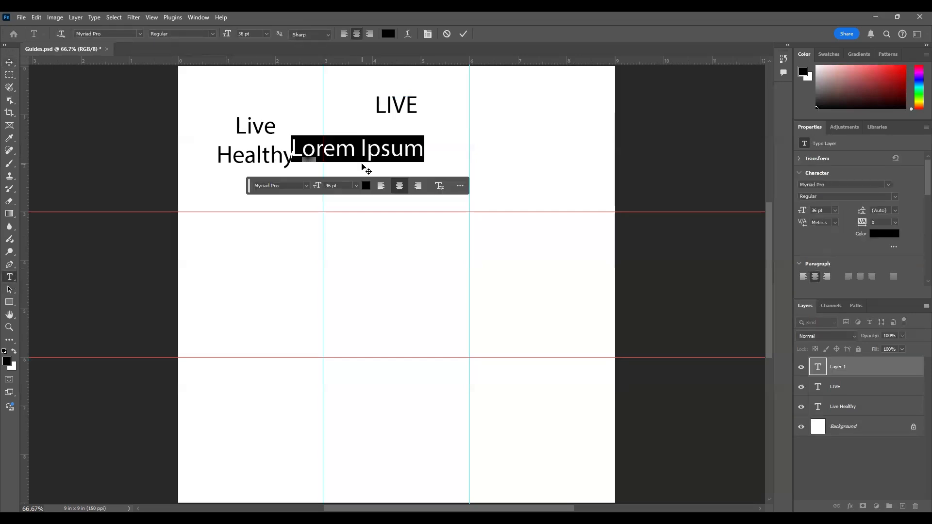
type("HEAL")
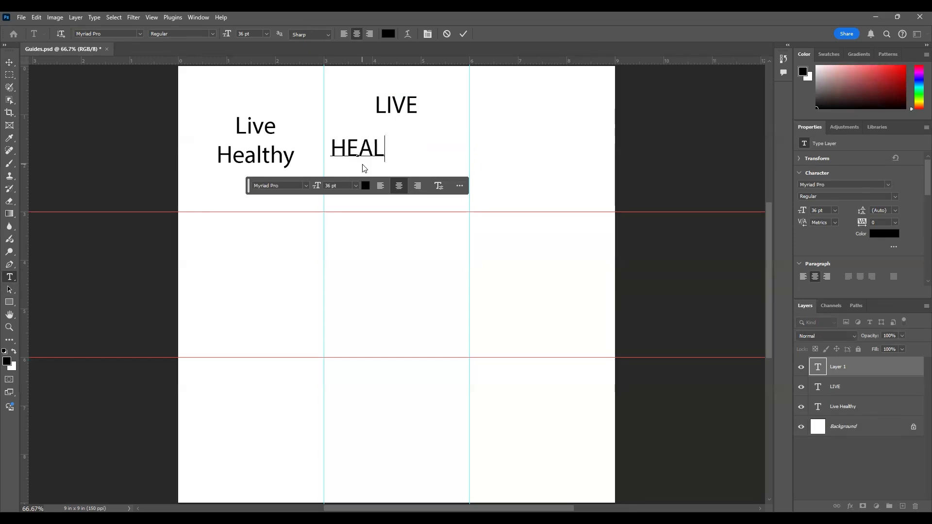
type("H")
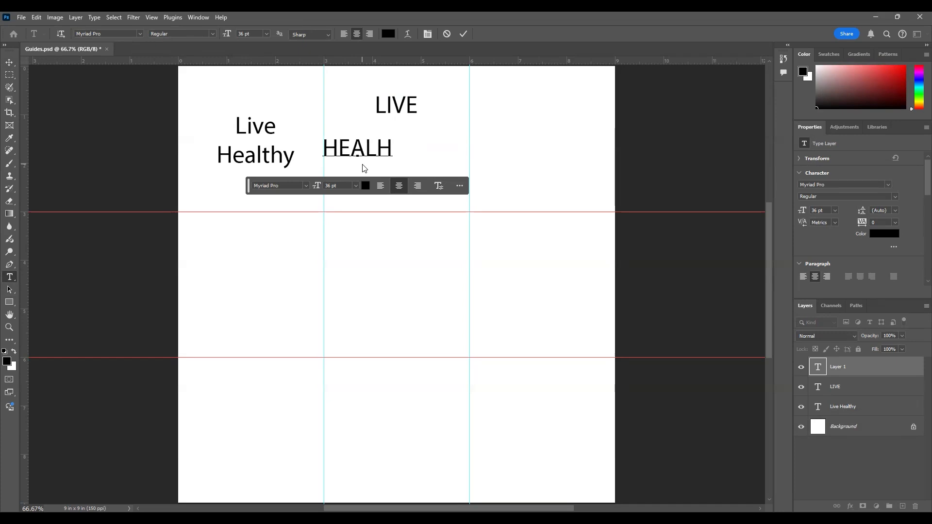
key("BackSpace")
type("THY")
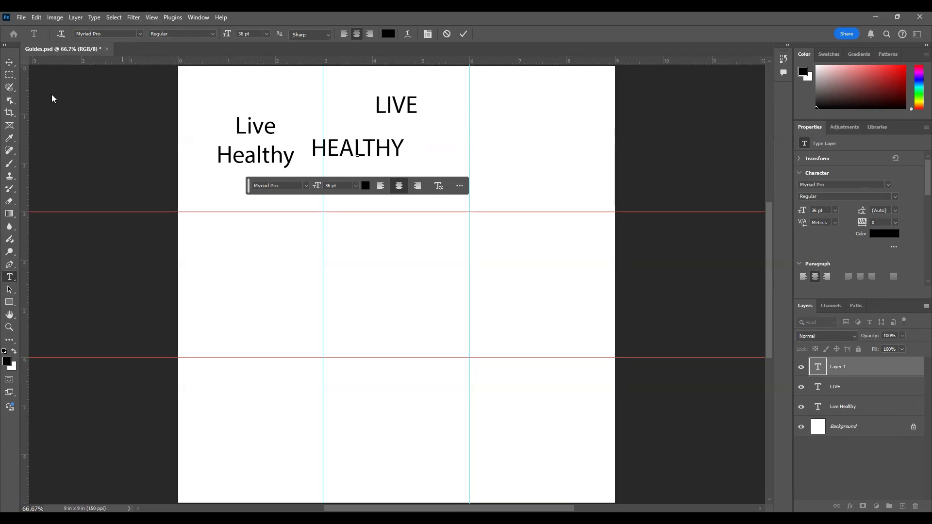
left_click(10, 62)
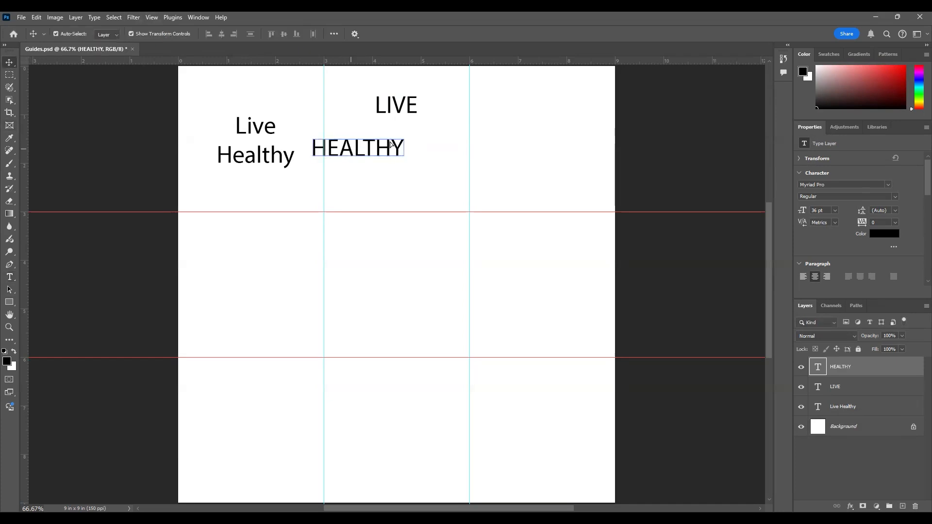
left_click_drag(402, 147, 435, 151)
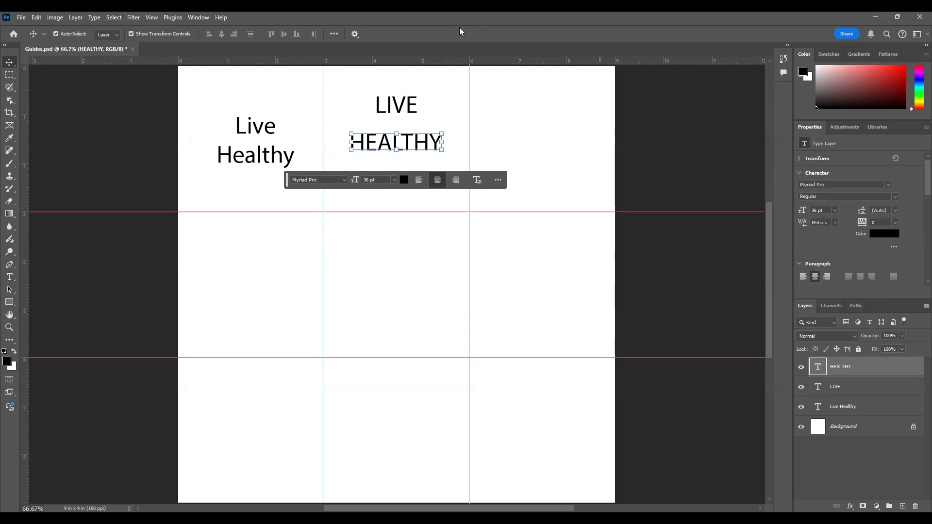
Change the "HEALTHY" text to the NASDAQER Heavy font at 22 pt.
double_click(415, 147)
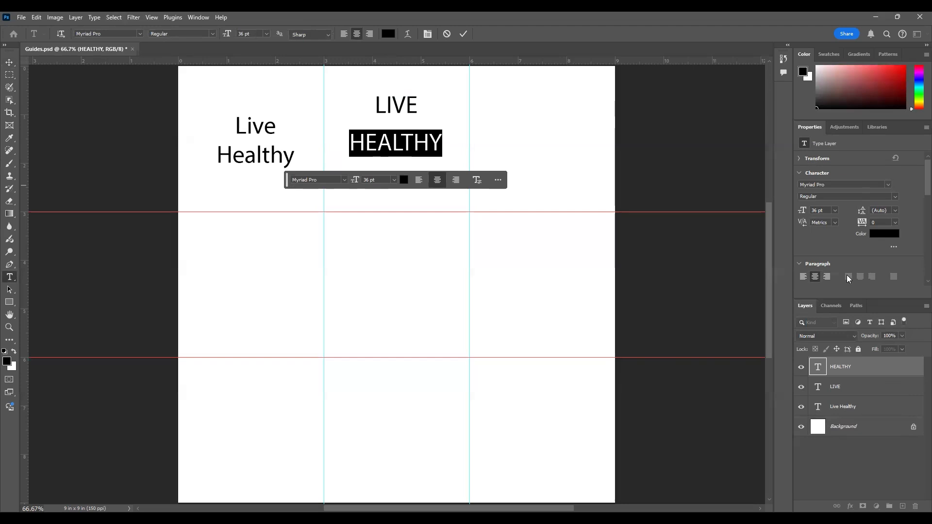
left_click(888, 185)
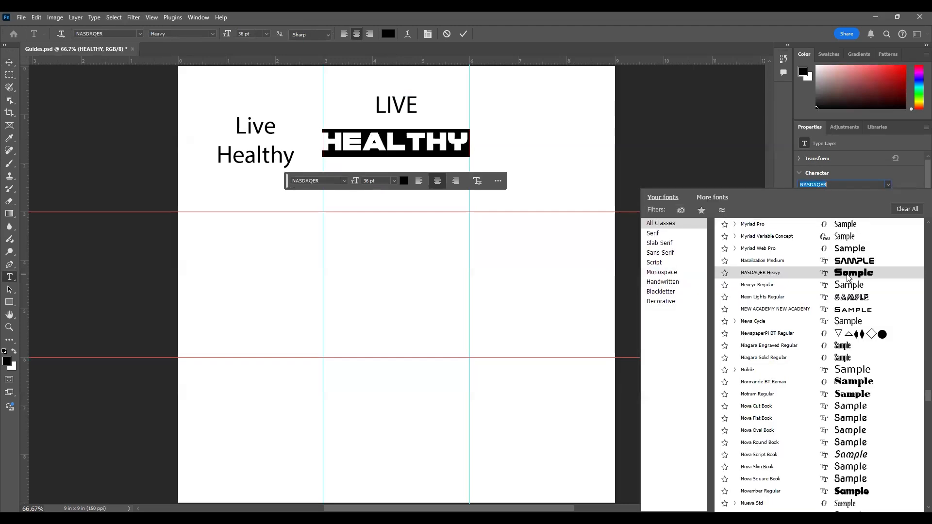
left_click(849, 275)
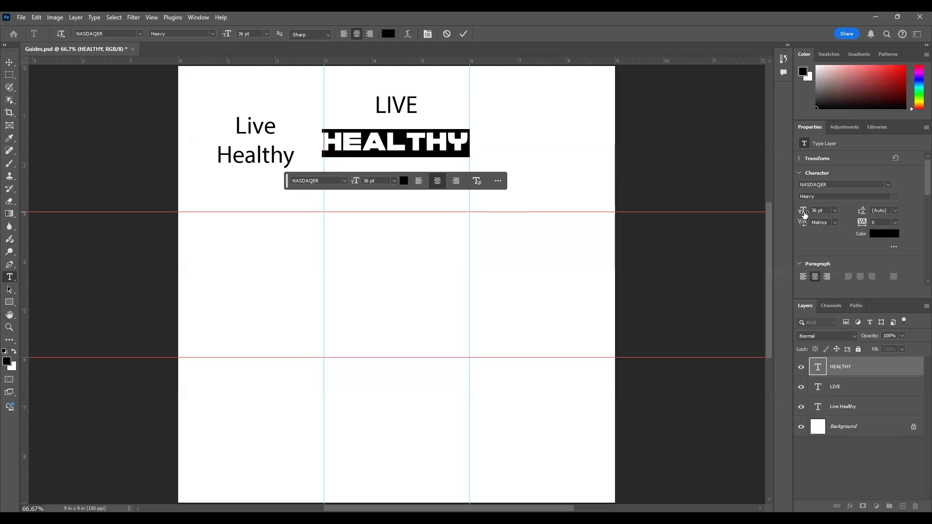
left_click_drag(804, 214, 796, 214)
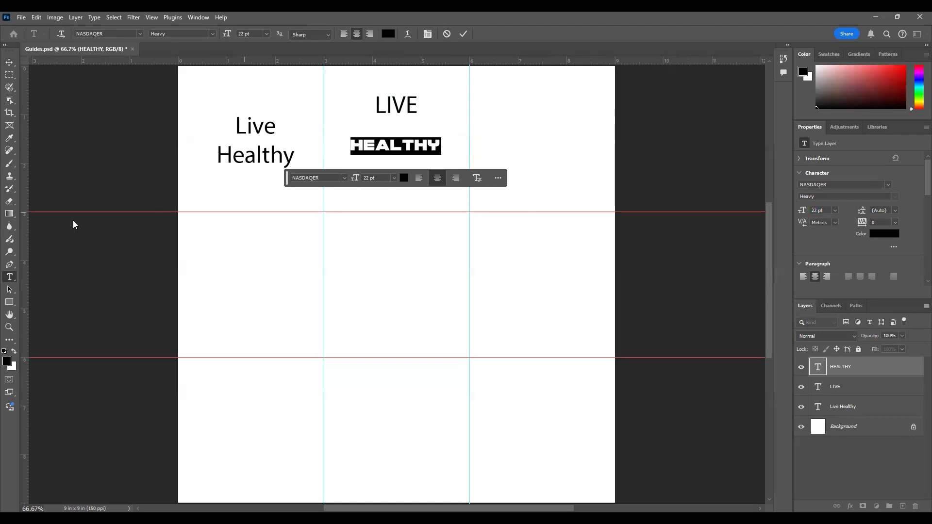
key("ctrl+Return")
Move the "LIVE" text down so it sits directly above "HEALTHY".
key("v")
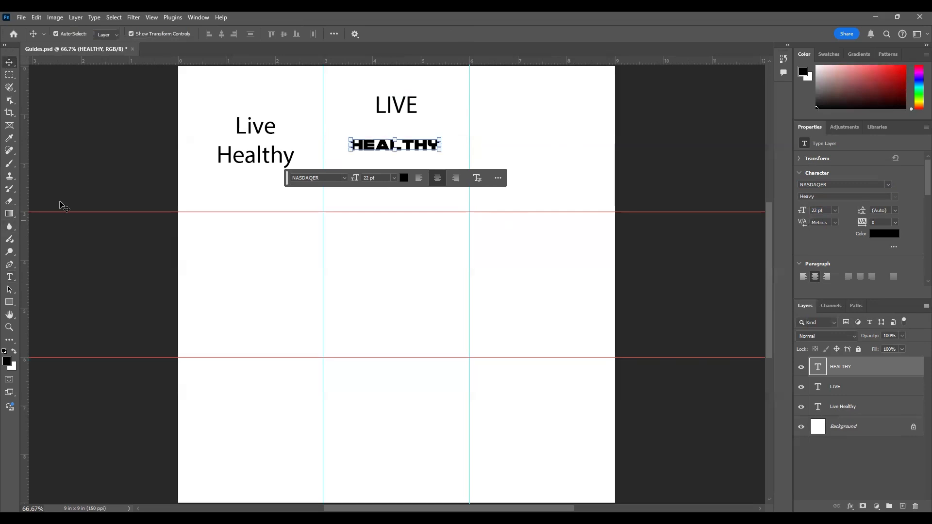
left_click(400, 110)
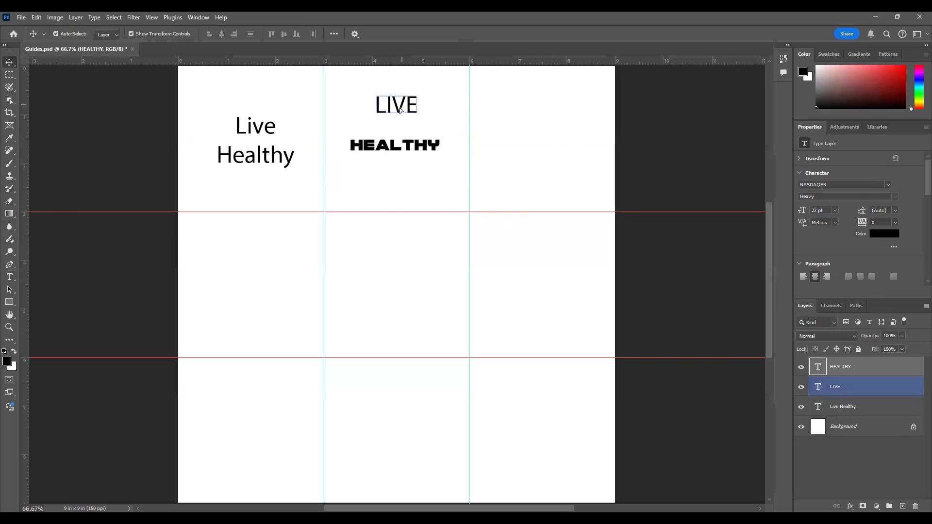
left_click_drag(399, 106, 397, 126)
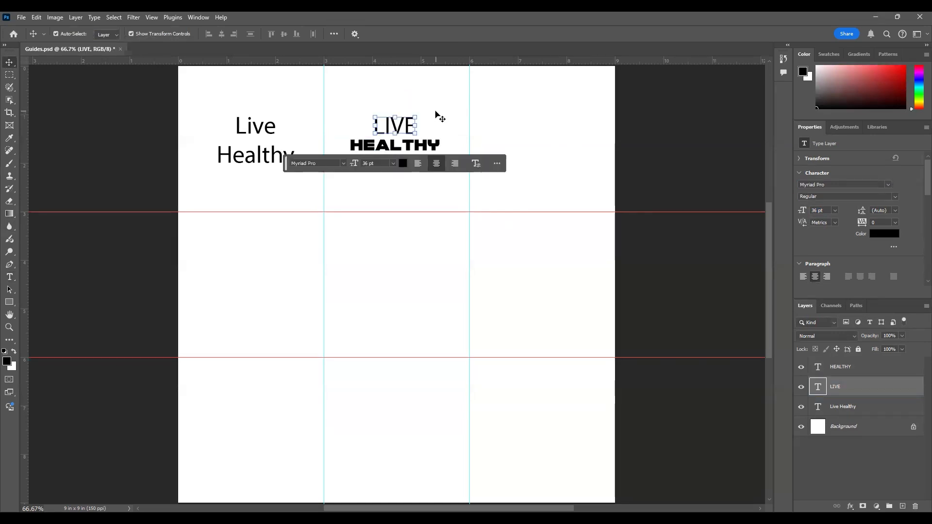
left_click(436, 115)
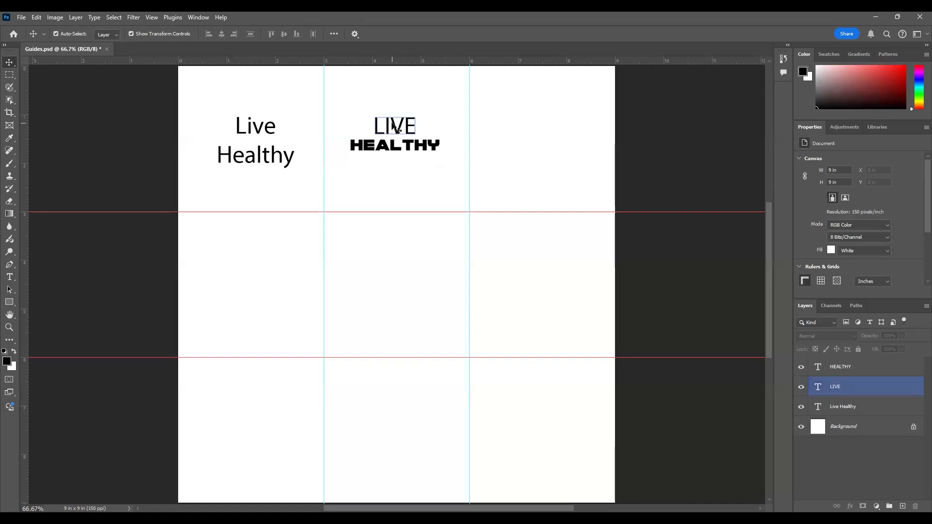
Change the colour of the "LIVE" text to dark red, about #af0000.
left_click(392, 122)
double_click(393, 122)
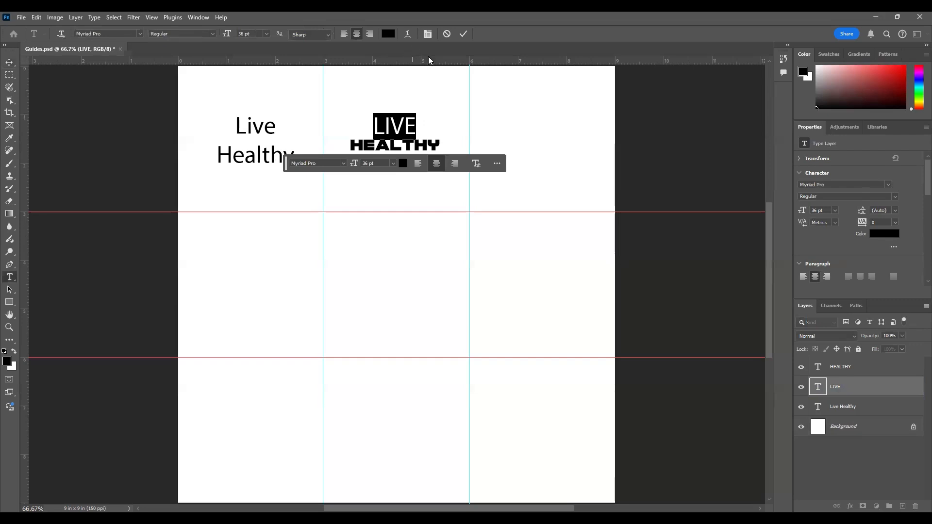
left_click(389, 34)
mouse_move(474, 161)
left_mouse_down()
mouse_move(474, 127)
mouse_move(469, 168)
left_mouse_up()
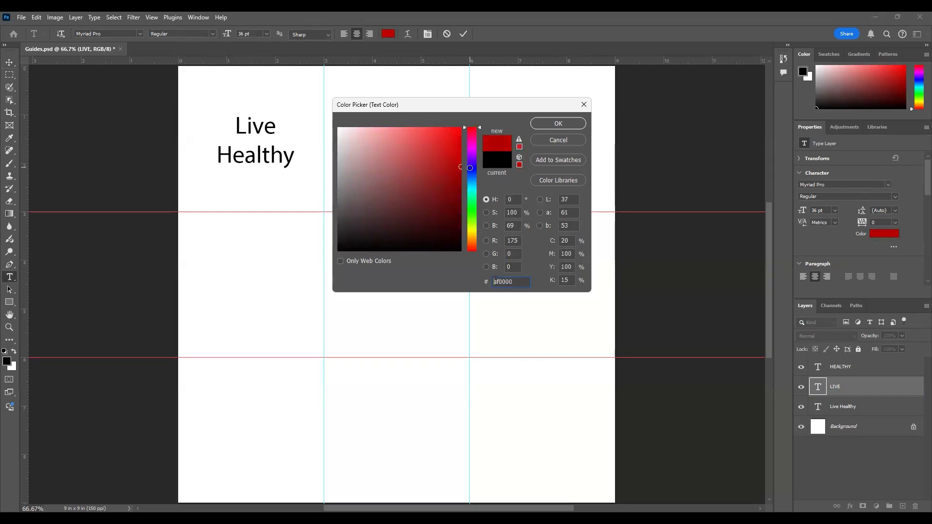
left_click(566, 125)
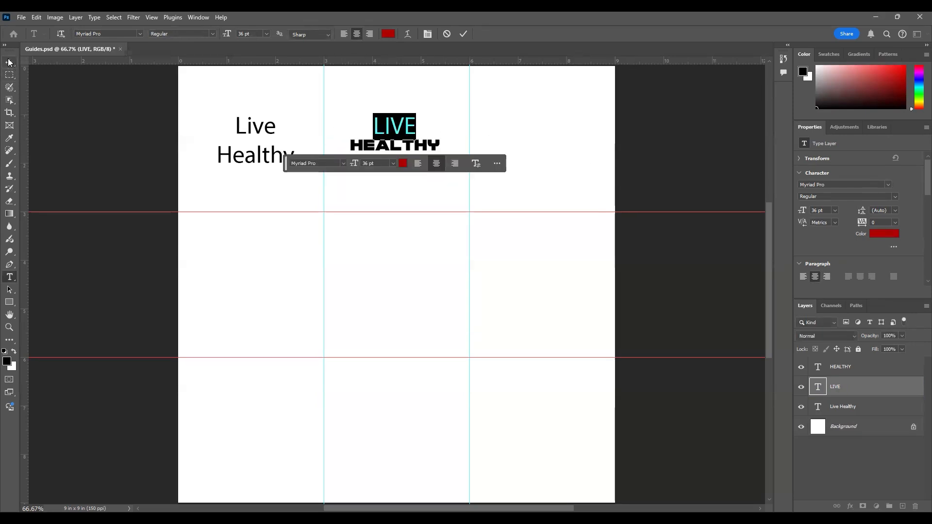
left_click(9, 62)
left_click(342, 210)
Reduce the font size of the "LIVE" text to 30 pt.
left_click(396, 126)
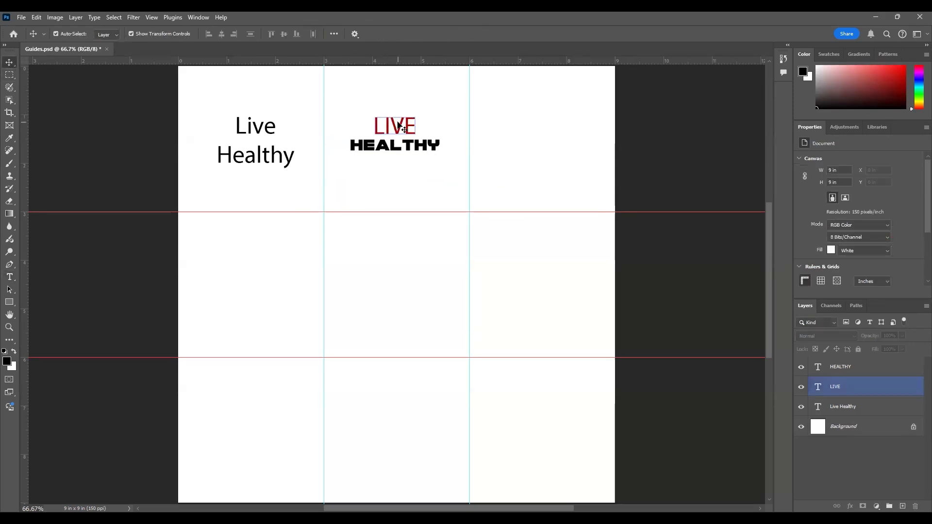
left_click(401, 142)
left_click(399, 133)
left_click(399, 134)
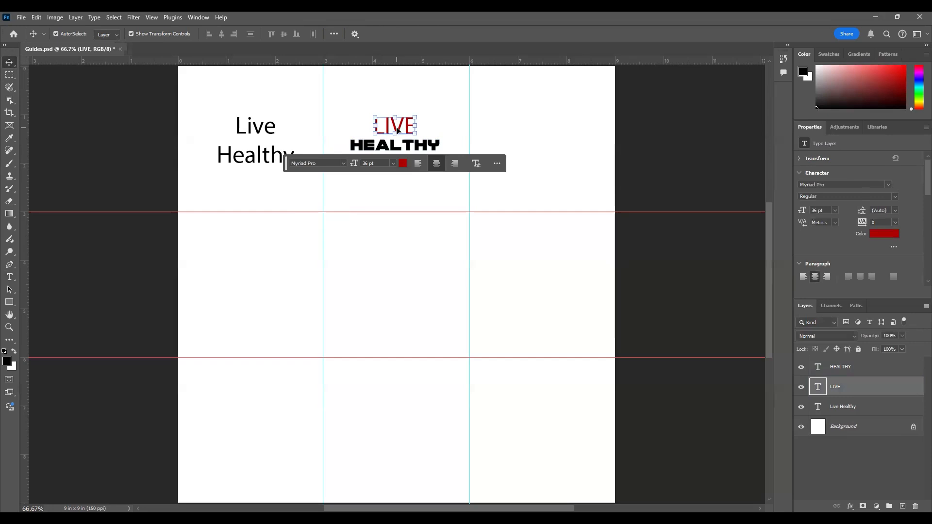
double_click(396, 126)
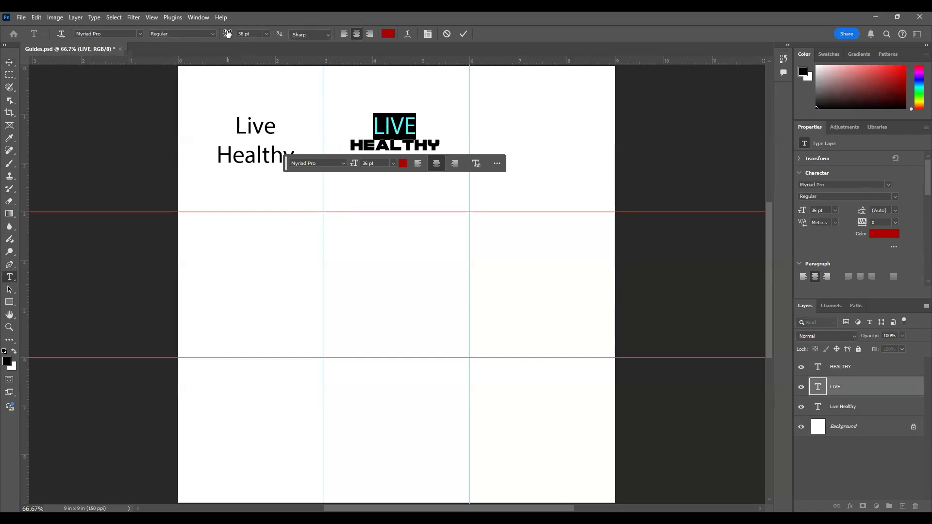
left_click_drag(227, 33, 226, 33)
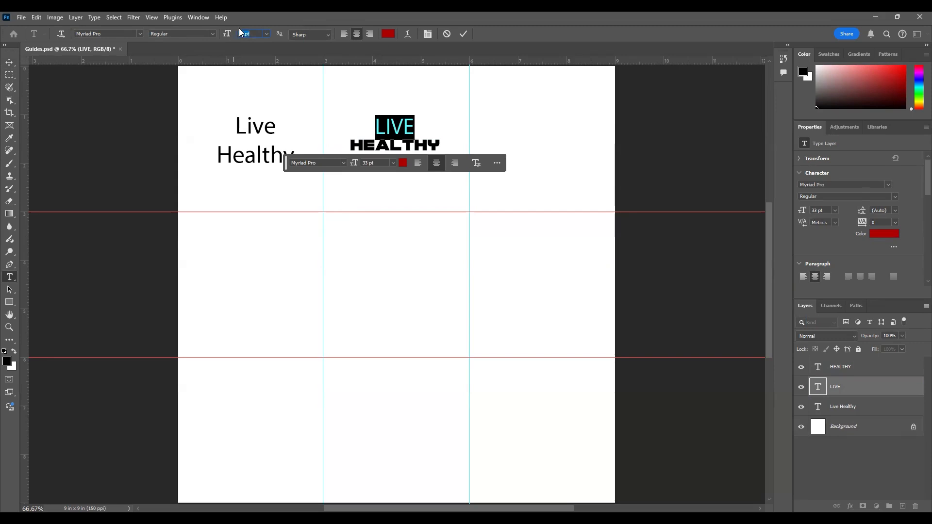
left_click(239, 33)
key("Return")
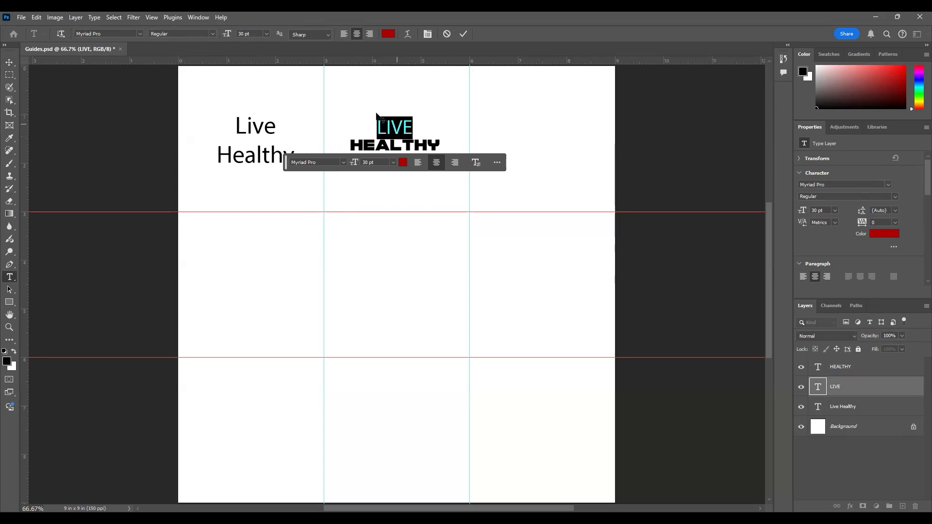
Apply a horizontal Arc text warp to the "LIVE" text.
left_click(408, 34)
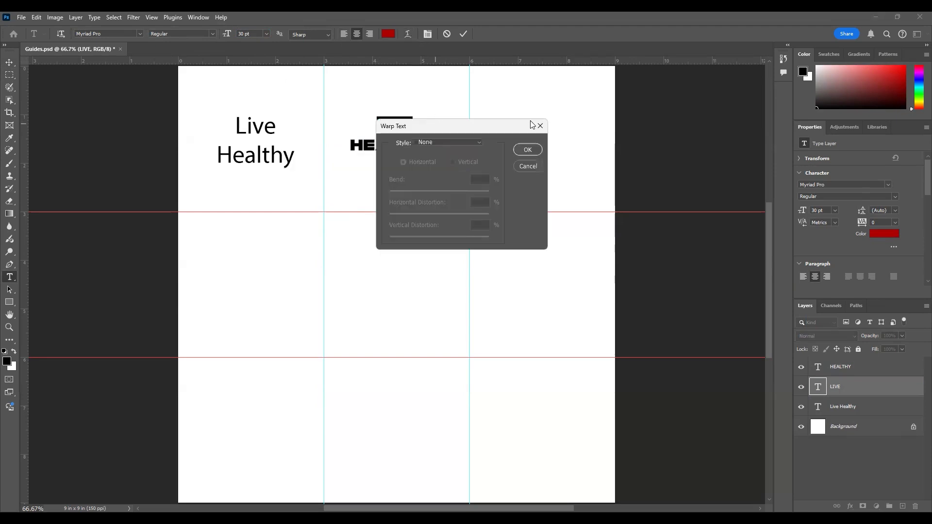
left_click_drag(536, 123, 635, 118)
left_click(565, 138)
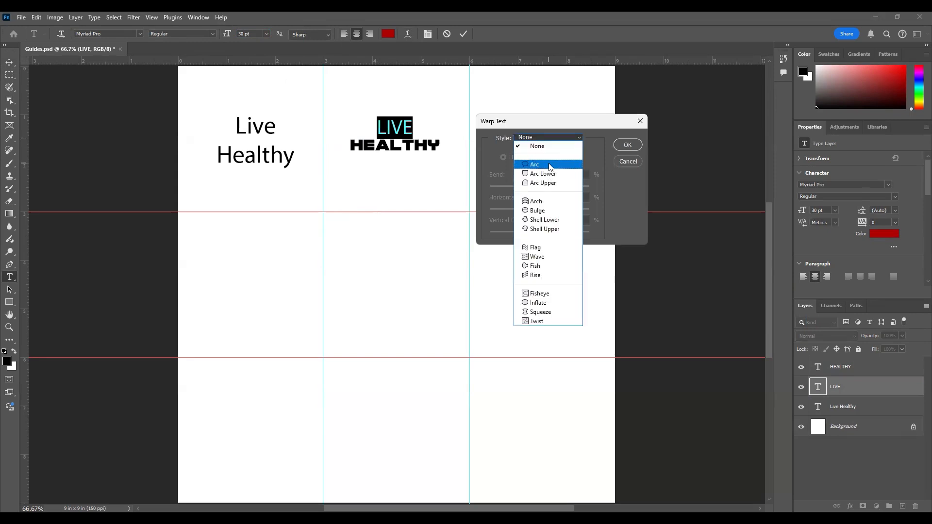
left_click(550, 165)
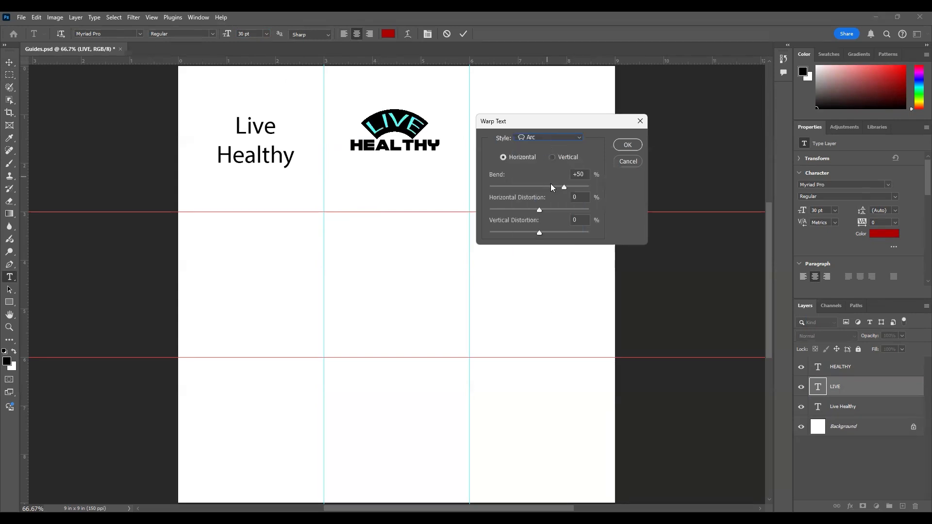
Try different bend, horizontal and vertical distortion amounts on the "LIVE" warp, and reset all three to 0%.
left_click_drag(563, 187, 542, 229)
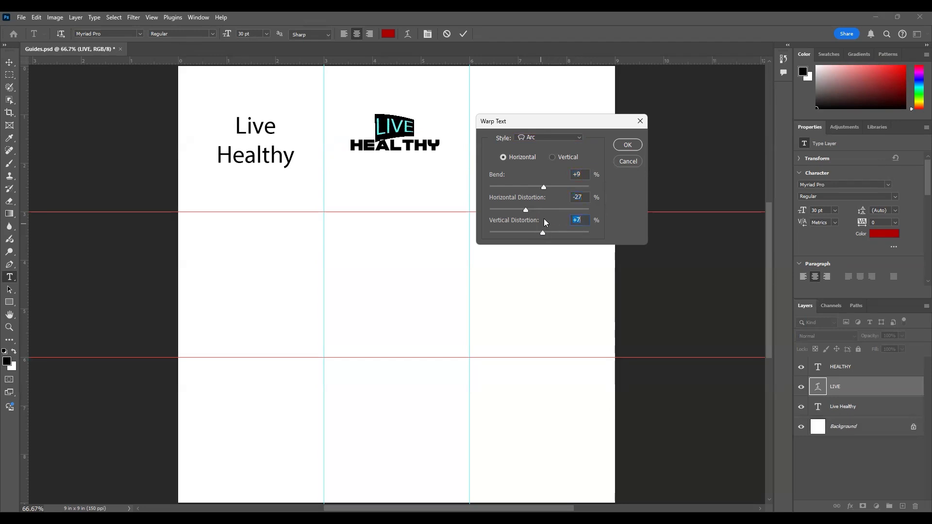
left_click(578, 174)
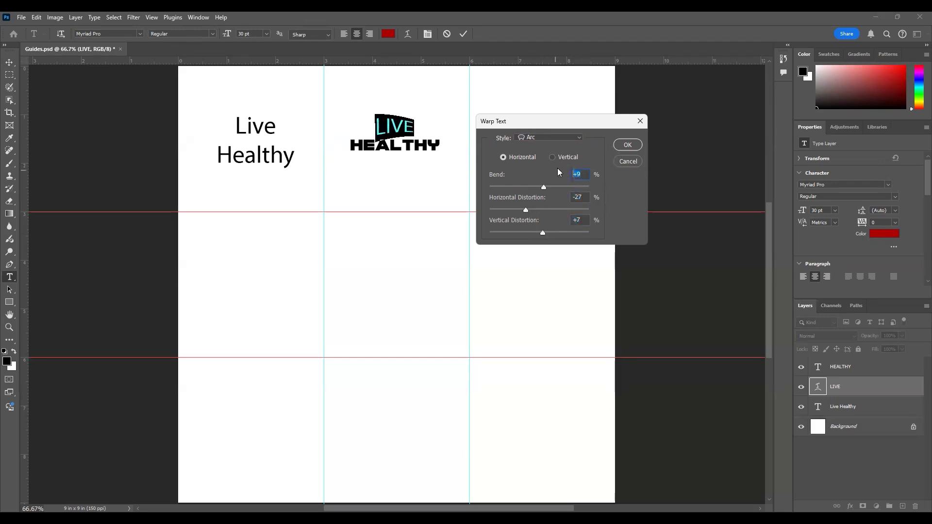
type("0")
left_click(570, 197)
type("0")
left_click(580, 220)
type("0")
Set the Arc warp's bend to +25% and commit the "LIVE" text.
left_click_drag(537, 187, 555, 184)
left_click(582, 174)
key("Down")
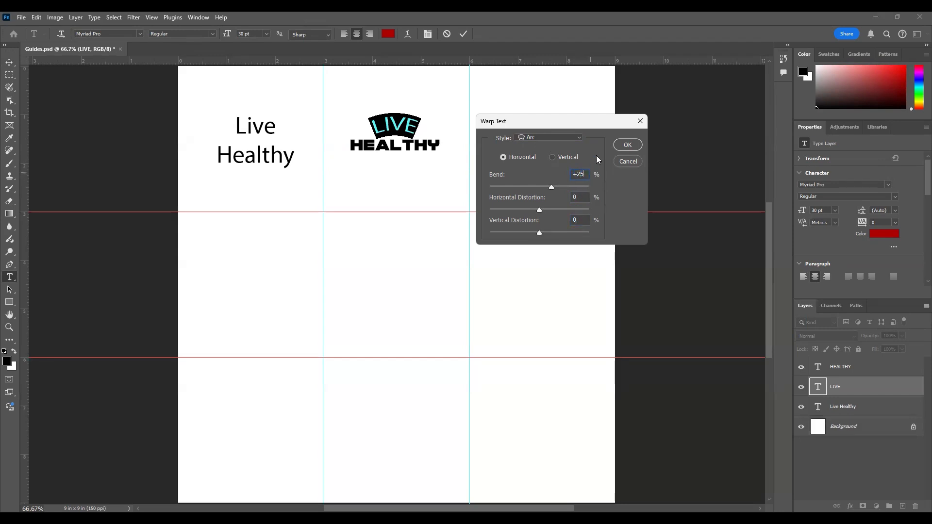
left_click(621, 144)
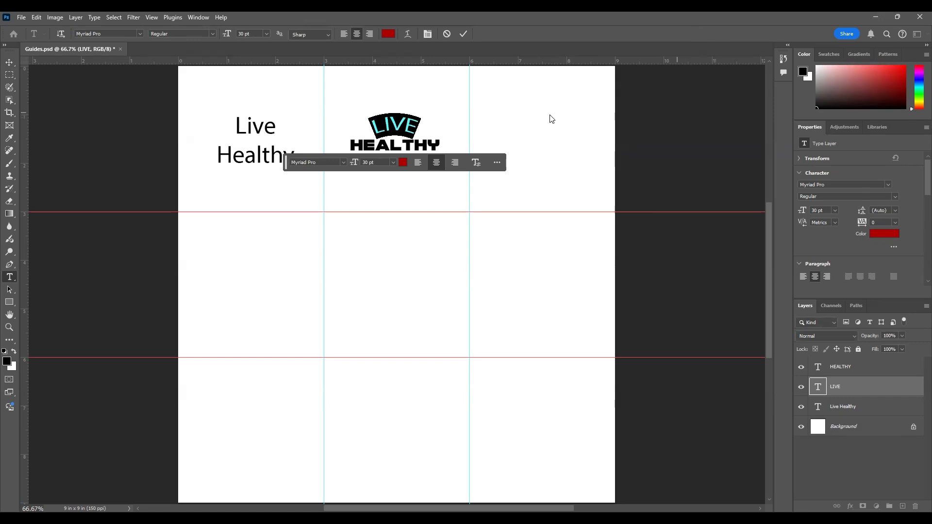
left_click(463, 33)
key("v")
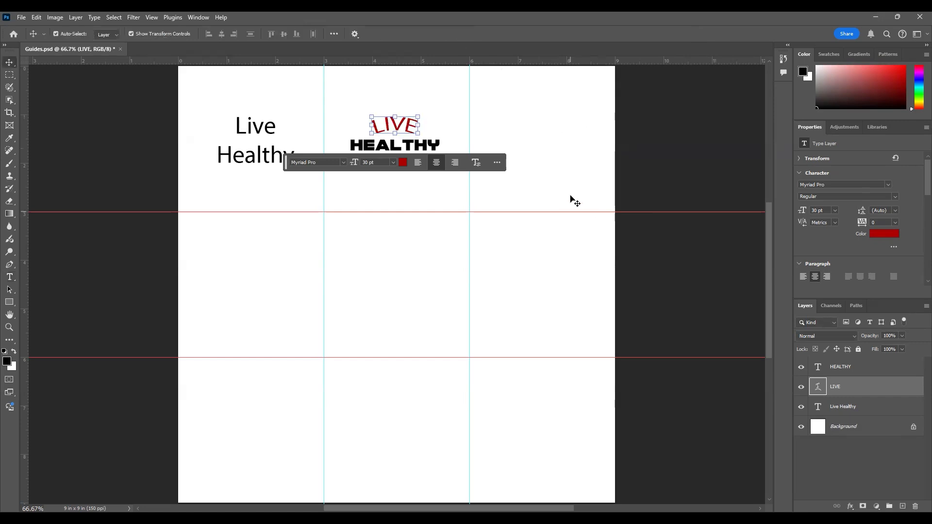
left_click(650, 176)
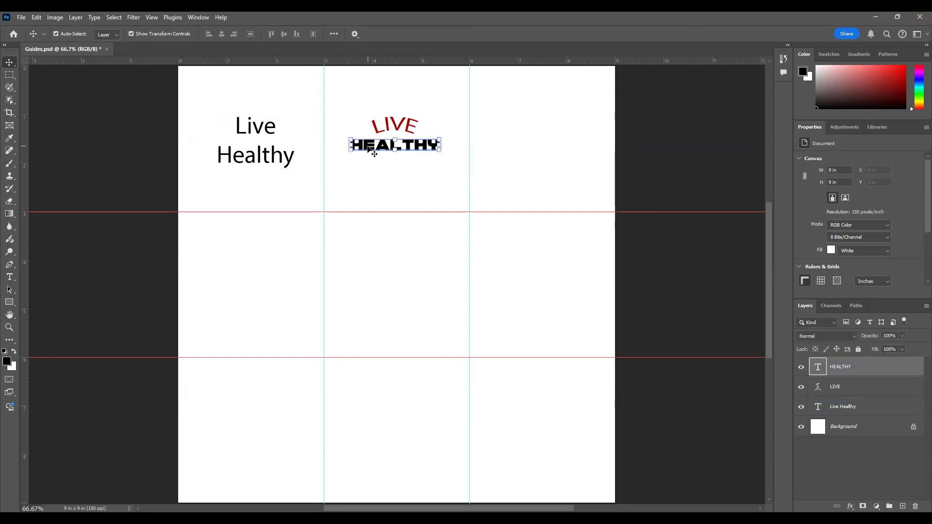
Change the colour of the "HEALTHY" text to dark blue, #2000aa, and commit the edit.
left_click(390, 155)
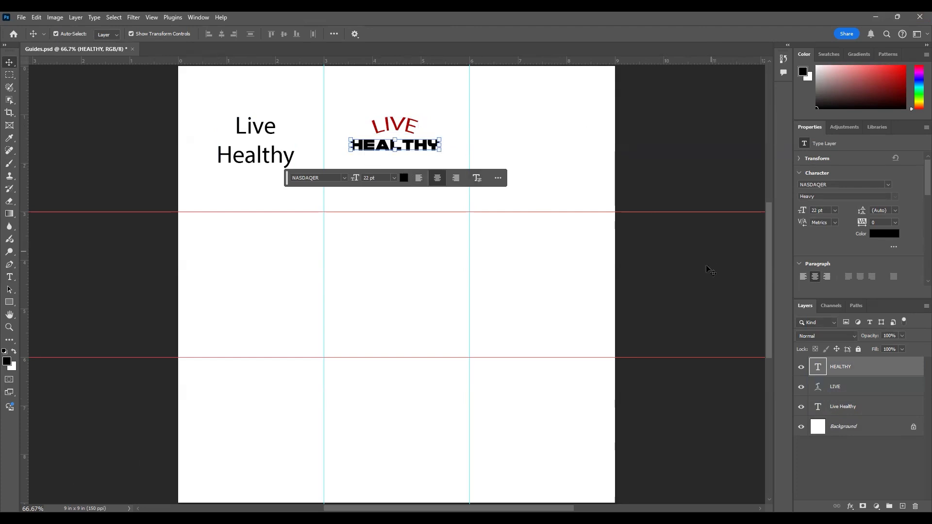
double_click(819, 370)
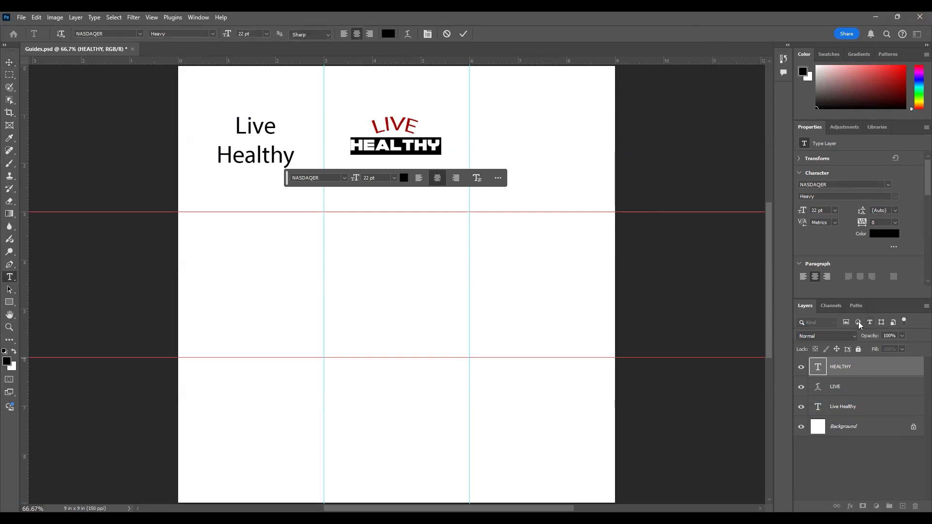
left_click(881, 238)
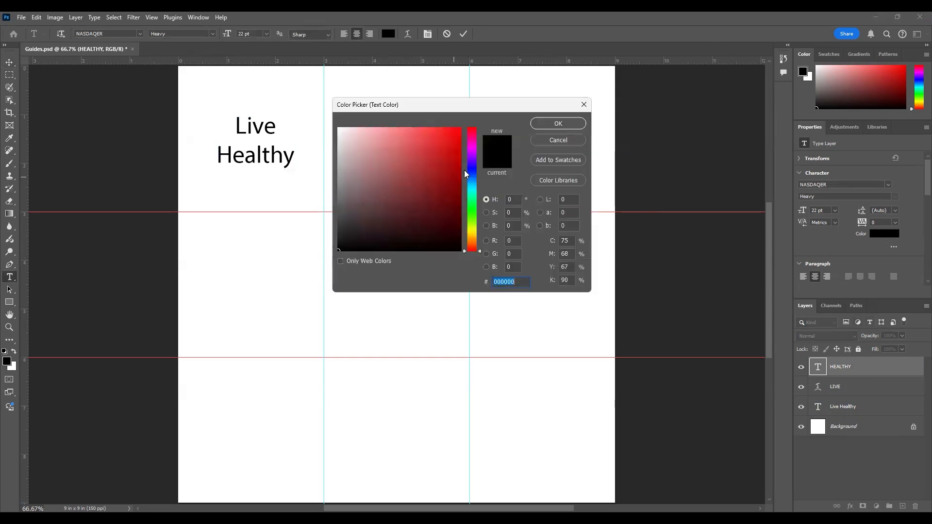
left_click(471, 165)
left_click(461, 143)
left_click(461, 168)
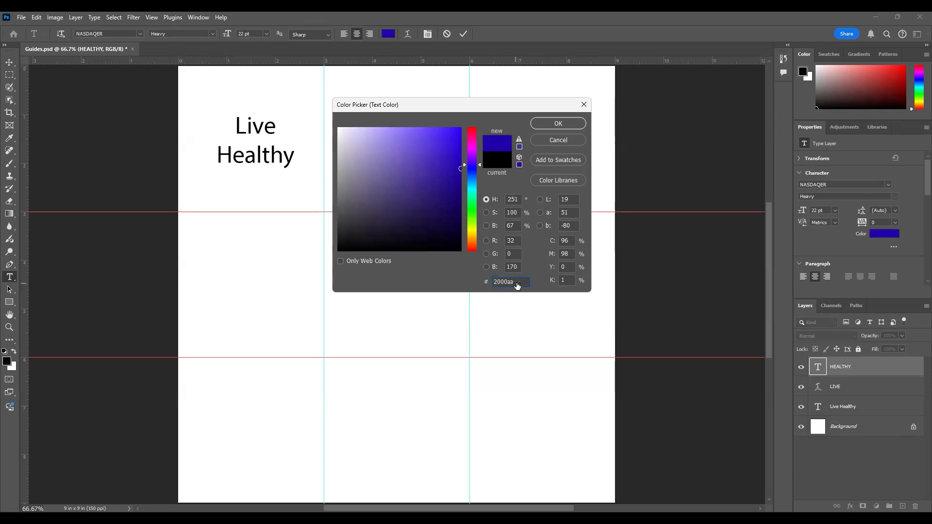
left_click(567, 122)
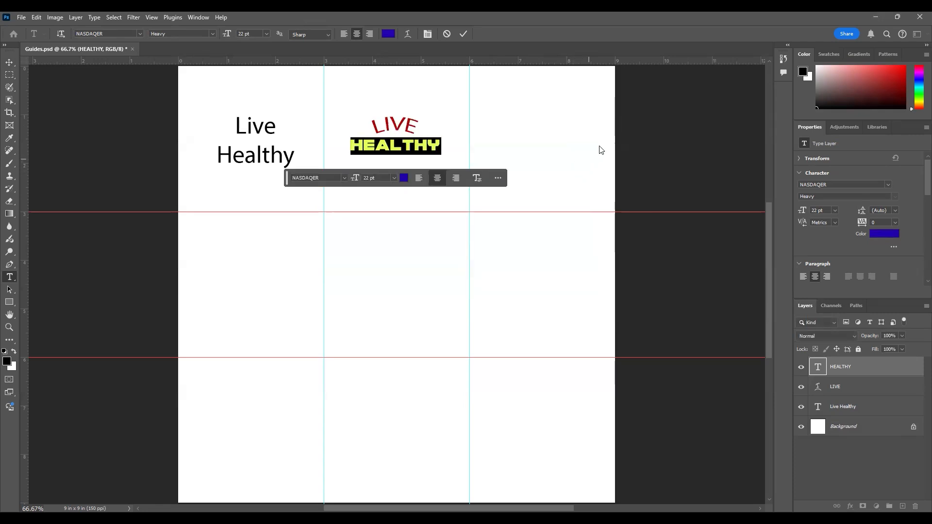
left_click(463, 34)
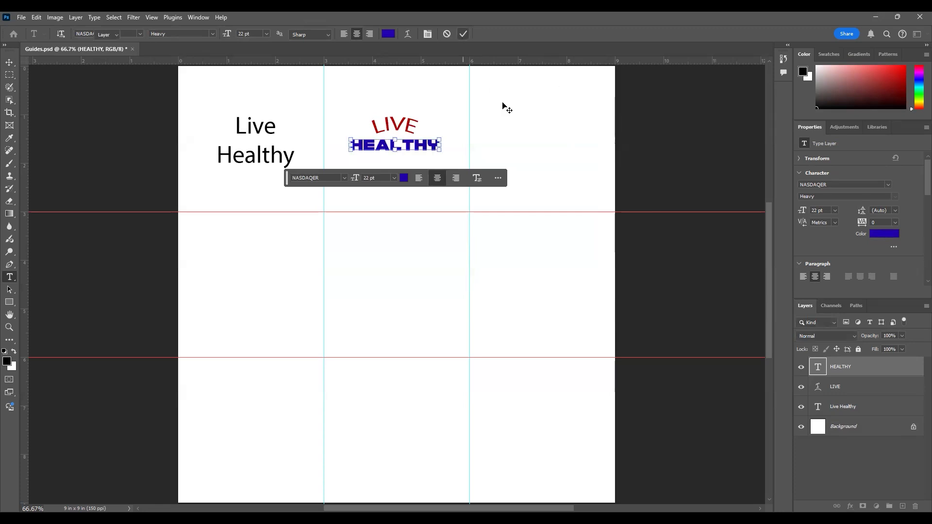
key("v")
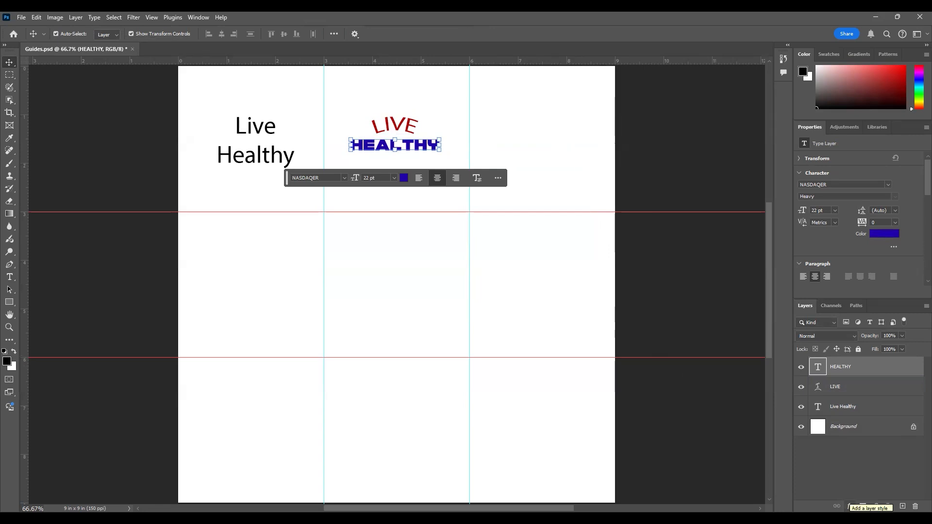
Add a Stroke effect to the "HEALTHY" layer in the dark red sampled from the "LIVE" text.
left_click(849, 507)
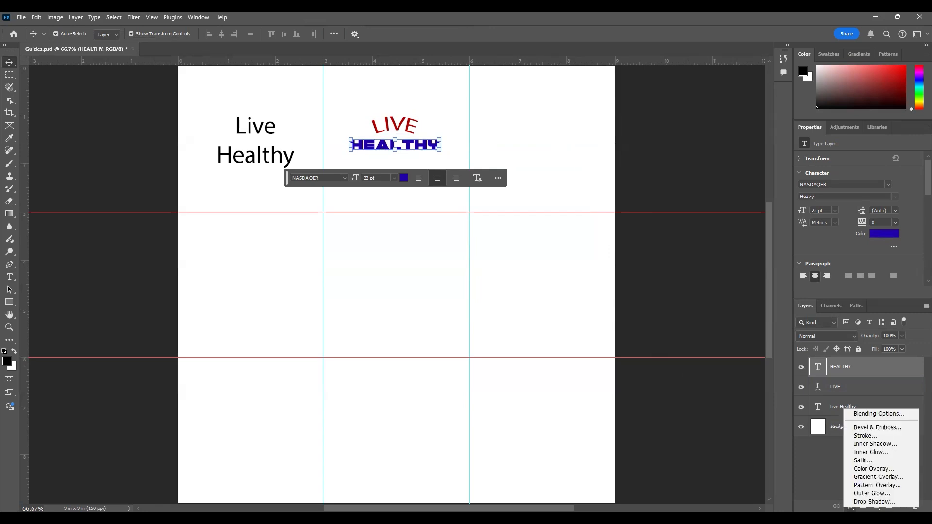
left_click(864, 436)
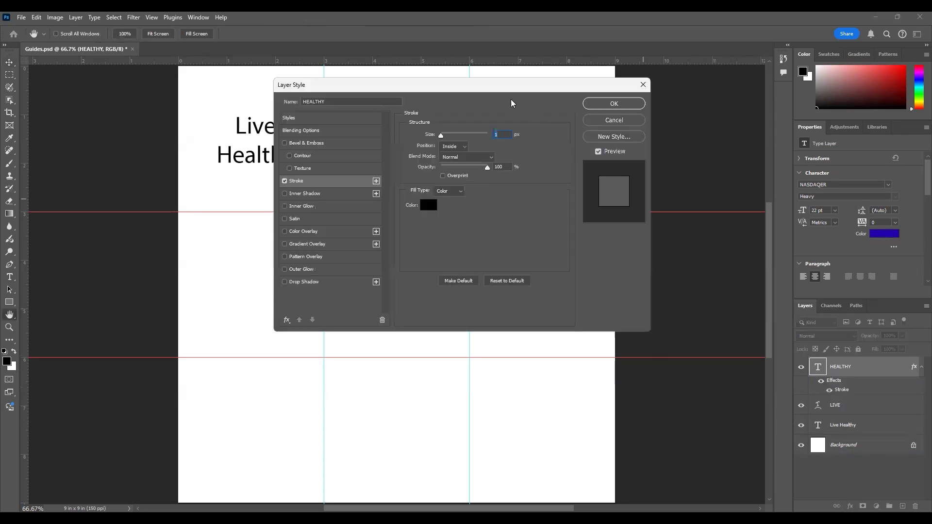
left_click_drag(494, 87, 743, 102)
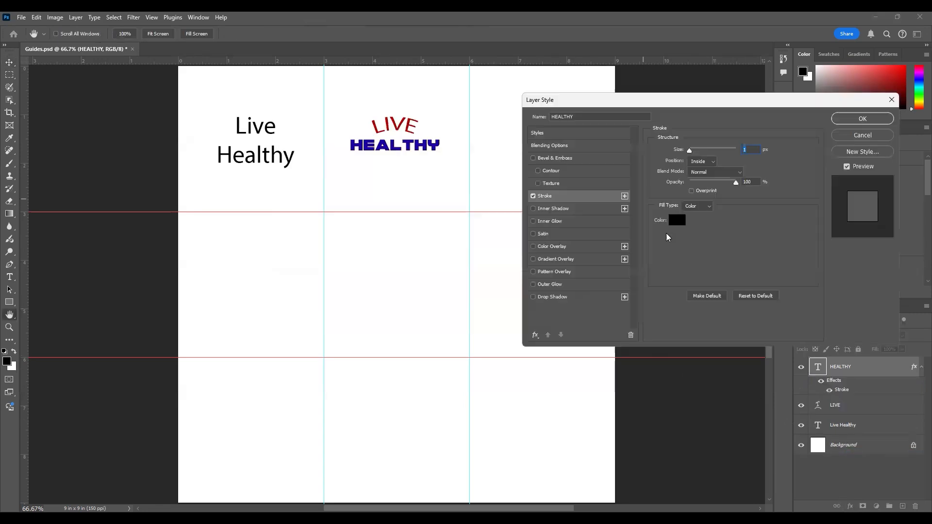
left_click(677, 220)
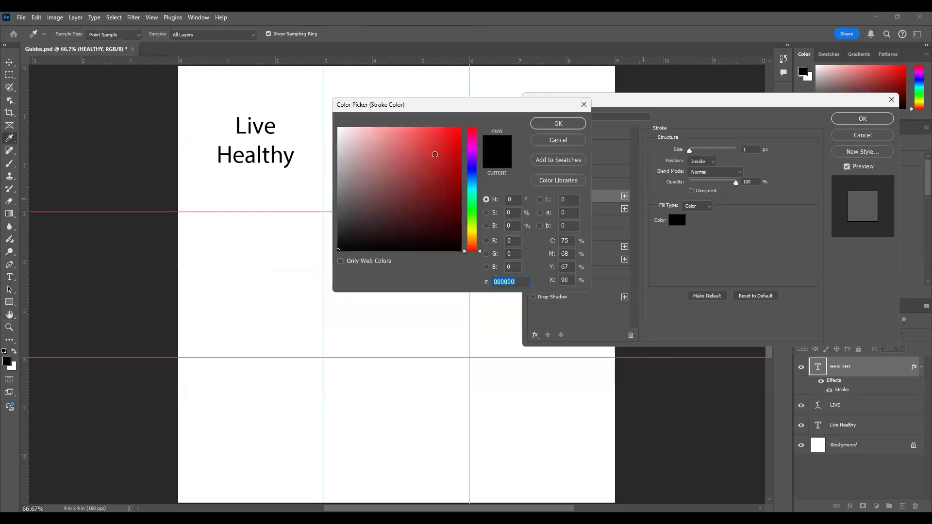
mouse_move(433, 153)
left_mouse_down()
mouse_move(455, 157)
mouse_move(461, 175)
left_mouse_up()
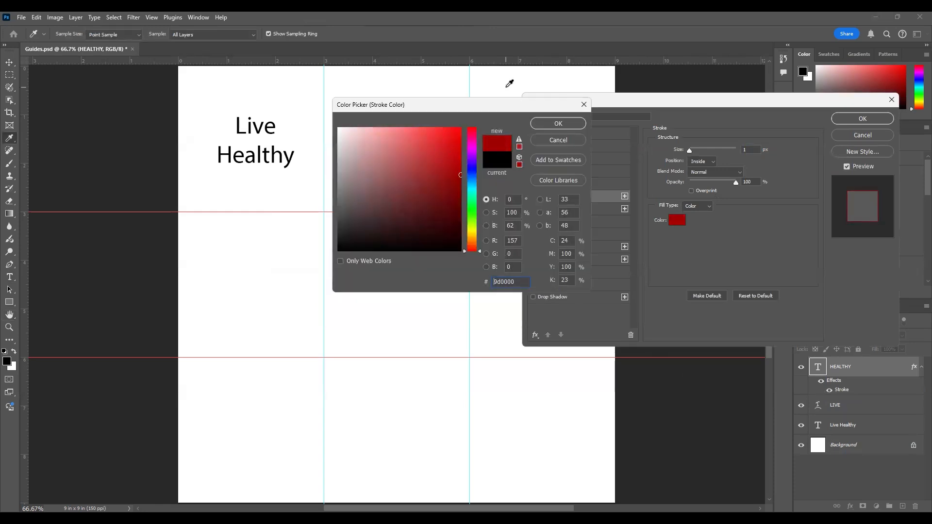
left_click_drag(503, 105, 639, 104)
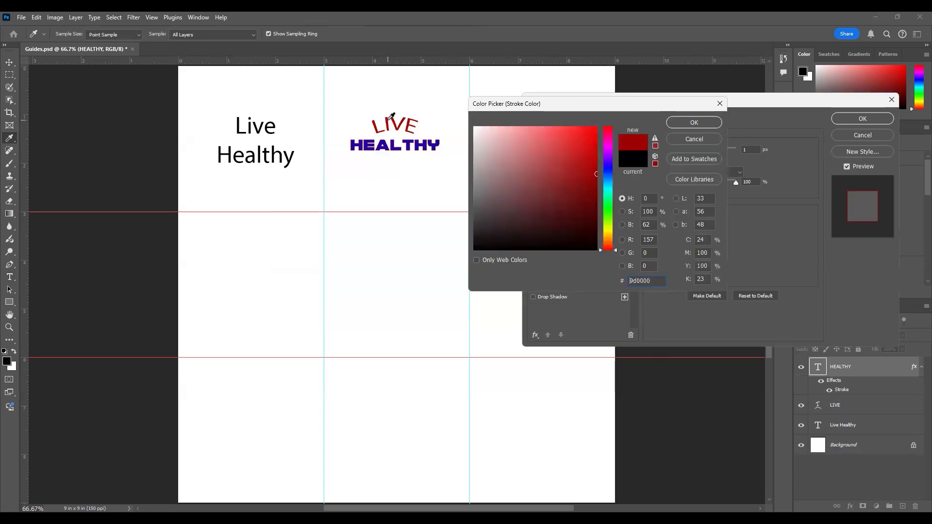
left_click(391, 118)
left_click(708, 123)
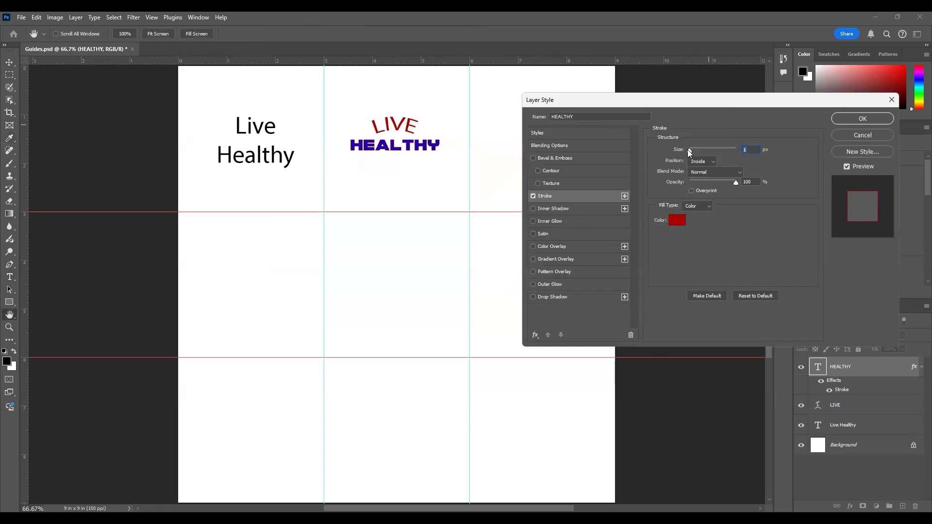
Try the stroke at 2 px with the Center and Inside positions, and turn the Stroke effect off.
left_click(695, 160)
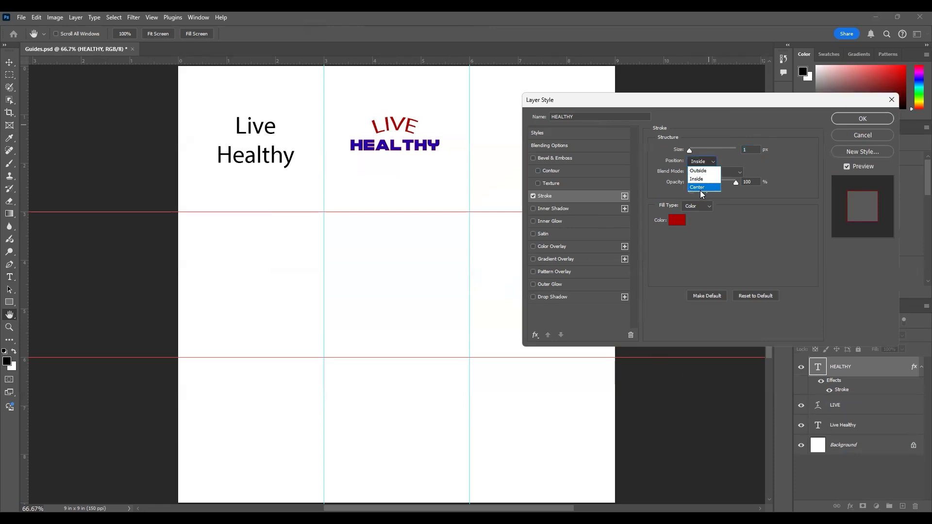
left_click(700, 188)
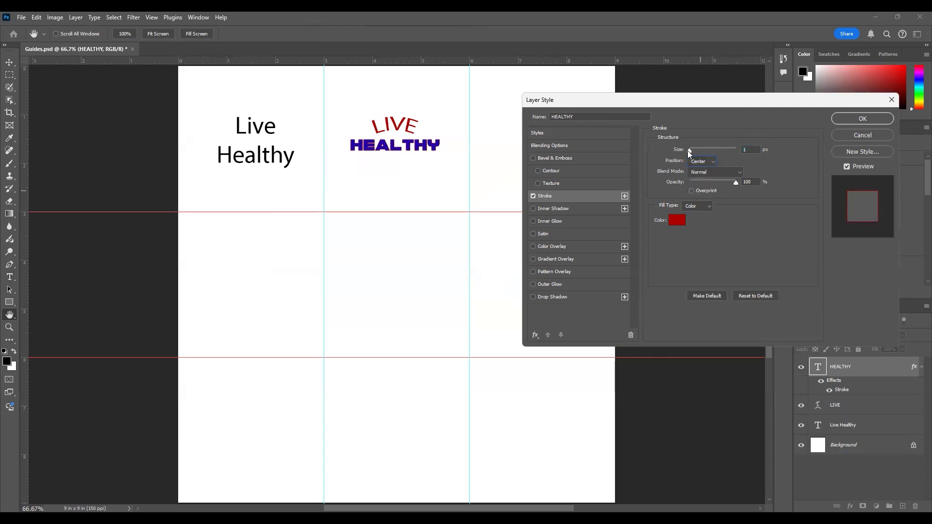
left_click_drag(689, 151, 690, 149)
left_click(709, 162)
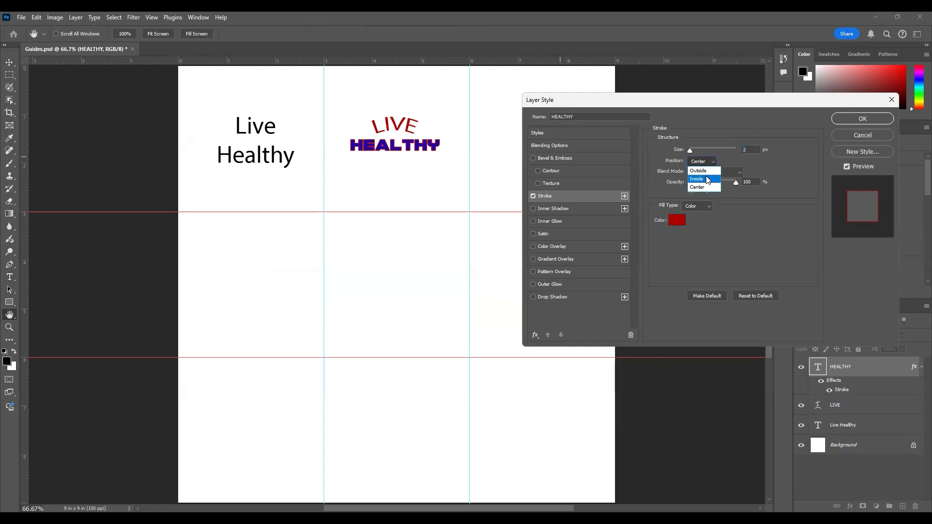
left_click(707, 179)
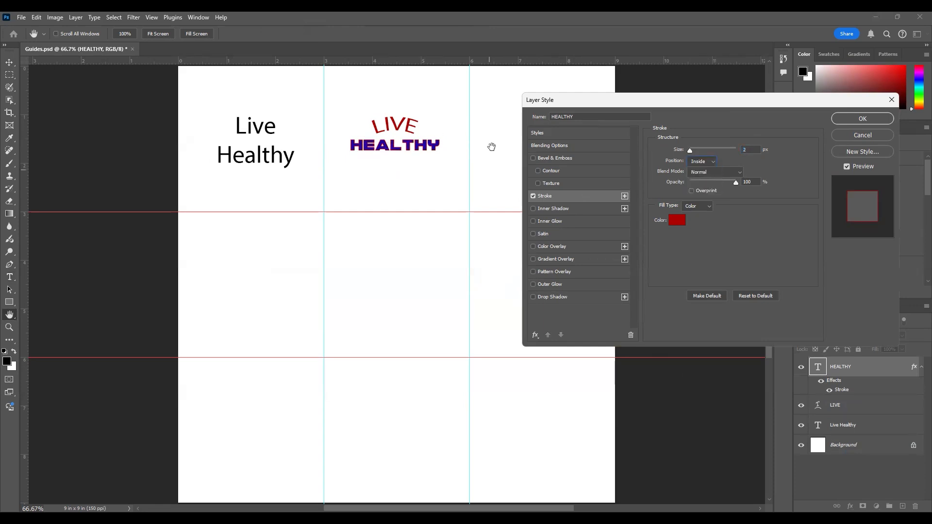
left_click(533, 195)
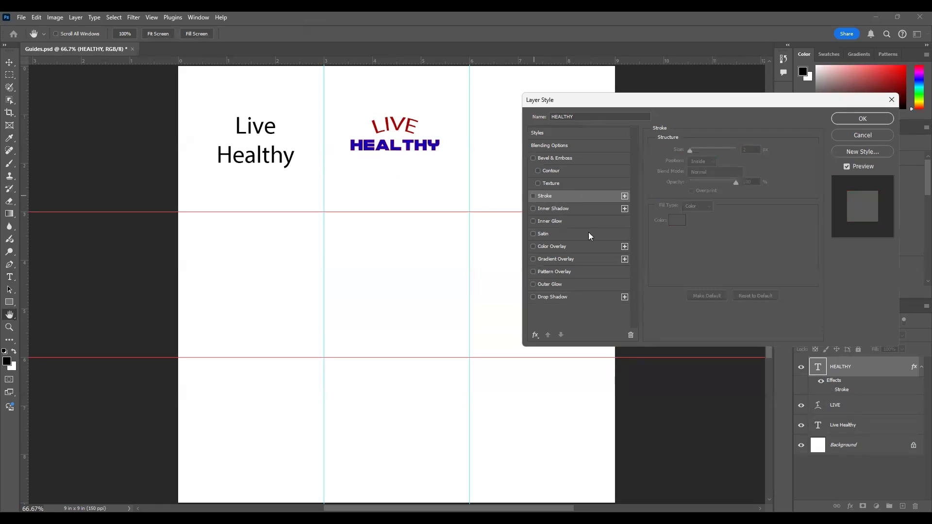
Add a Drop Shadow to the "HEALTHY" layer with 32% opacity, 5 px distance, 0% spread and 7 px size.
left_click(533, 296)
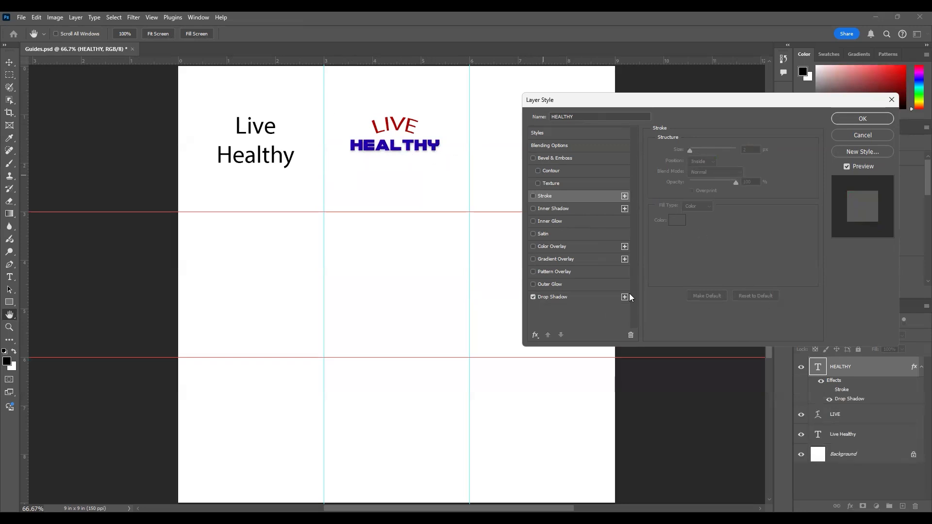
left_click(562, 296)
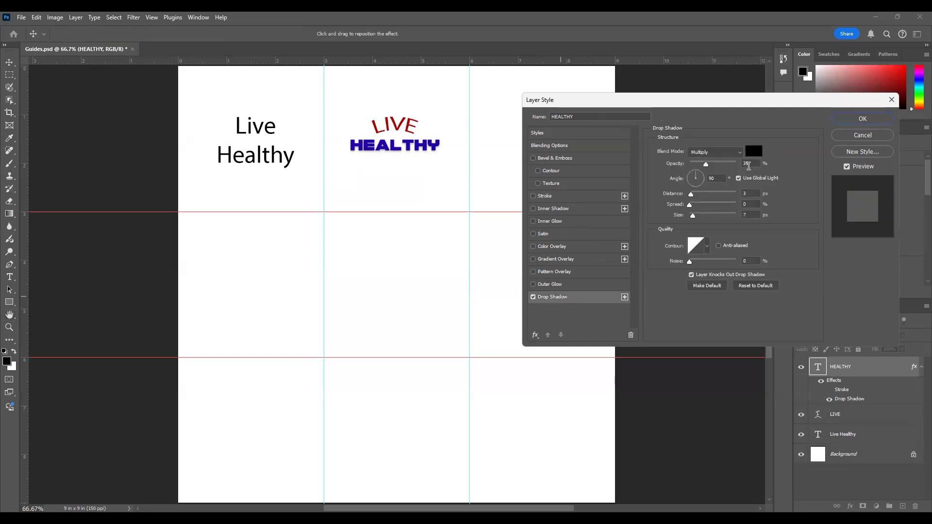
mouse_move(706, 168)
left_mouse_down()
mouse_move(731, 169)
mouse_move(705, 169)
left_mouse_up()
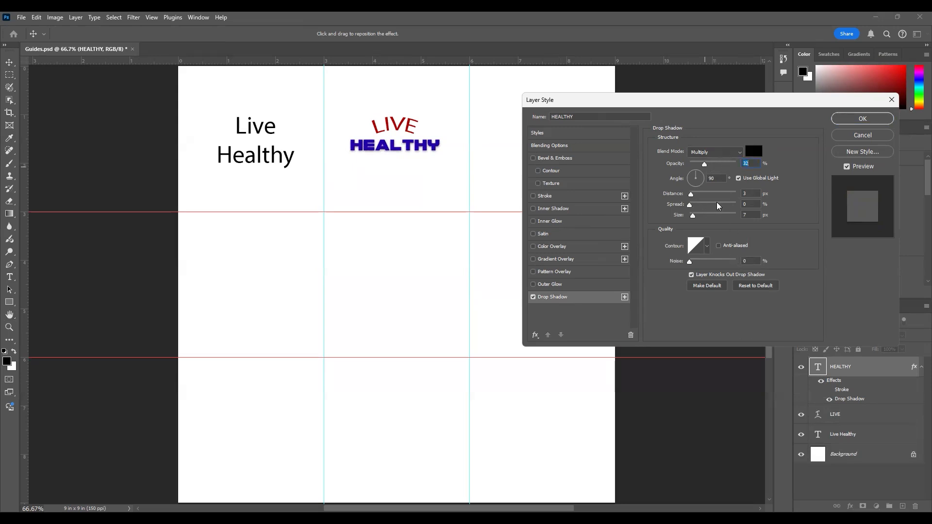
mouse_move(693, 194)
left_mouse_down()
mouse_move(716, 195)
mouse_move(693, 208)
left_mouse_up()
mouse_move(689, 204)
left_mouse_down()
mouse_move(752, 205)
mouse_move(670, 214)
mouse_move(693, 217)
left_mouse_up()
left_click_drag(694, 217, 696, 216)
left_click(693, 194)
Try other drop shadow angles, set the angle to 90°, apply the layer style and deselect the "HEALTHY" layer.
left_click_drag(701, 175, 704, 174)
left_click_drag(704, 174, 706, 186)
mouse_move(706, 195)
left_mouse_down()
mouse_move(700, 201)
mouse_move(703, 186)
mouse_move(695, 194)
left_mouse_up()
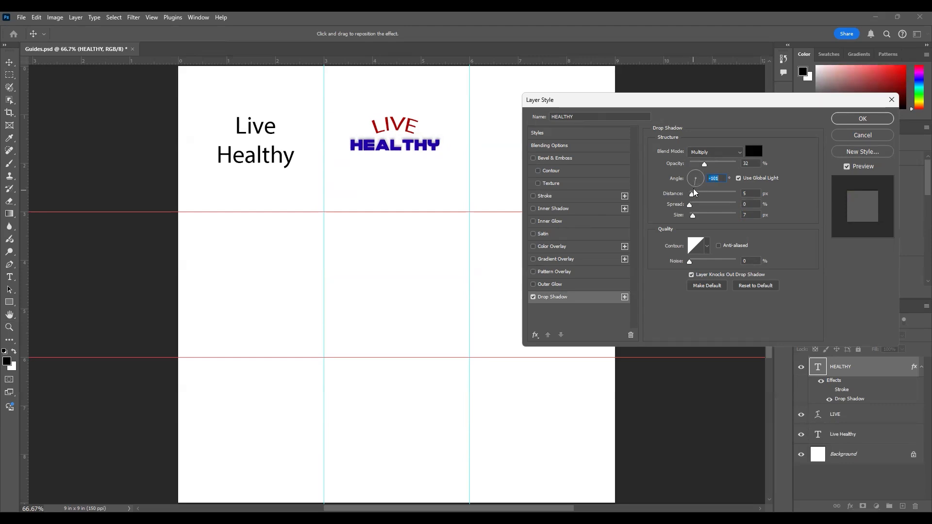
mouse_move(695, 191)
left_mouse_down()
mouse_move(696, 169)
mouse_move(695, 189)
left_mouse_up()
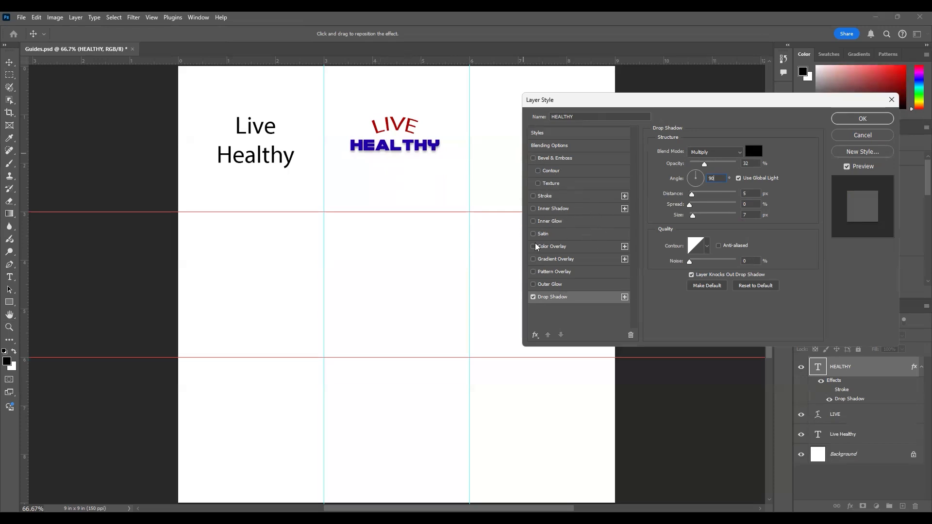
left_click(855, 119)
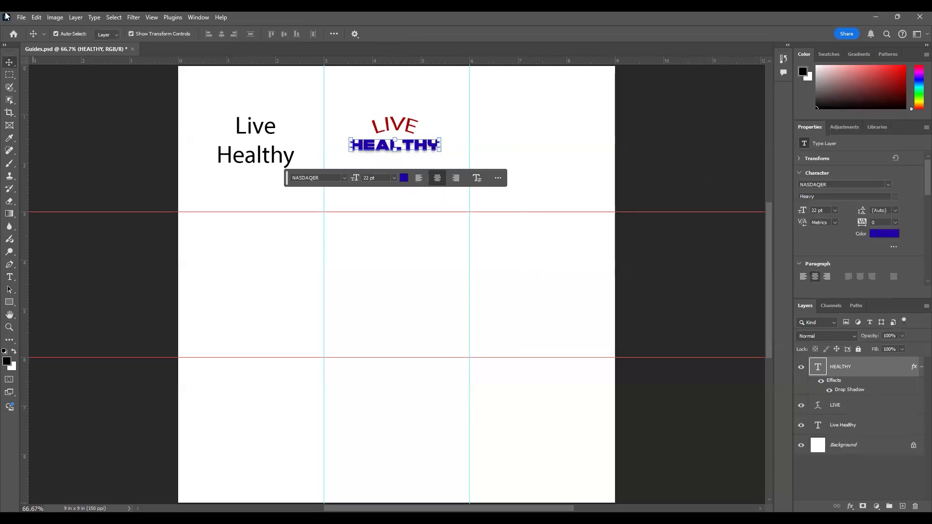
left_click(48, 88)
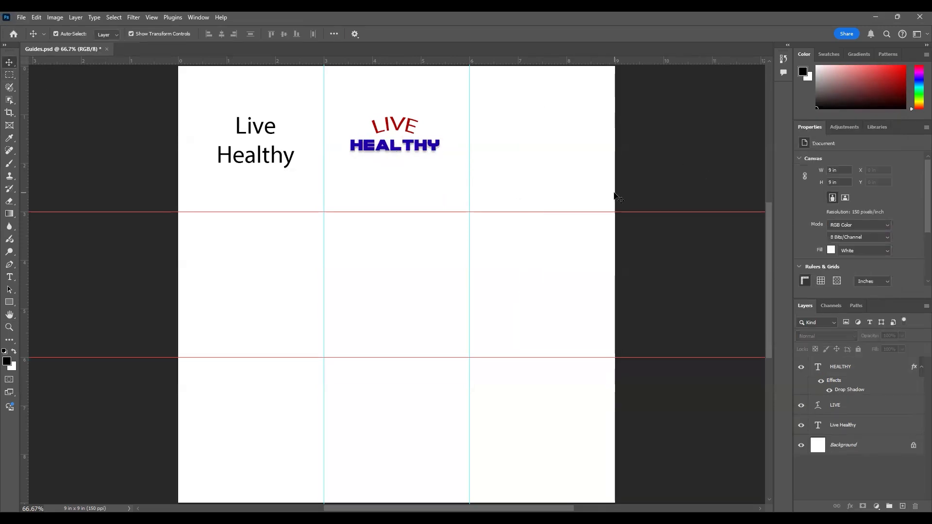
Warp the "HEALTHY" text with a horizontal Bulge style at +23% bend, commit the edit and deselect the layer.
left_click(393, 152)
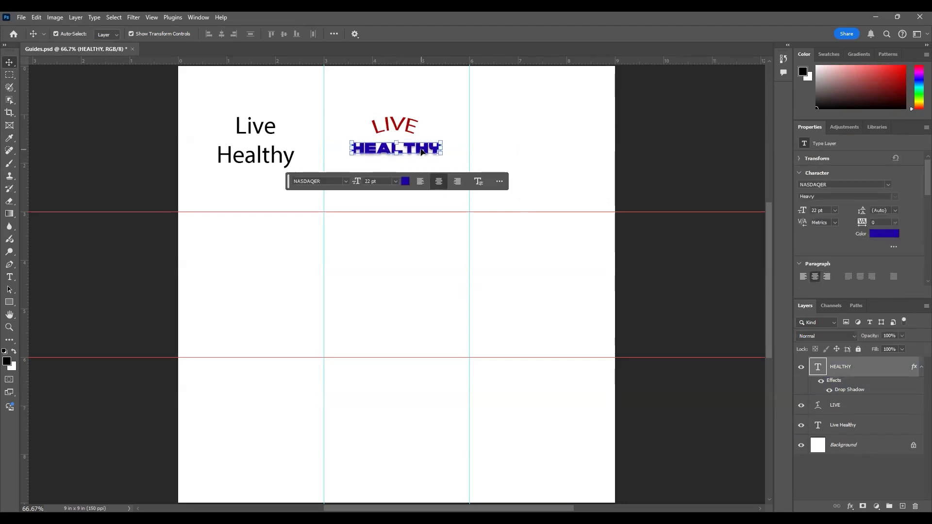
double_click(370, 147)
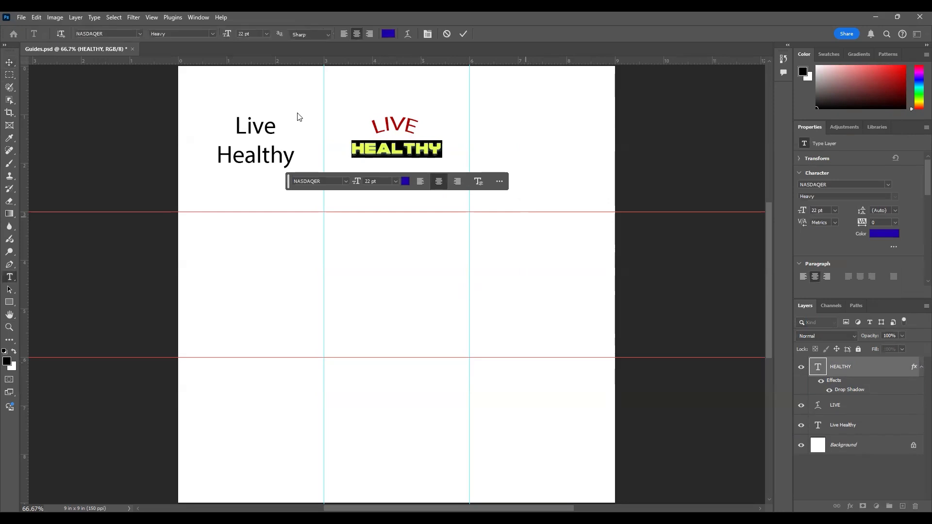
left_click(407, 34)
left_click(546, 138)
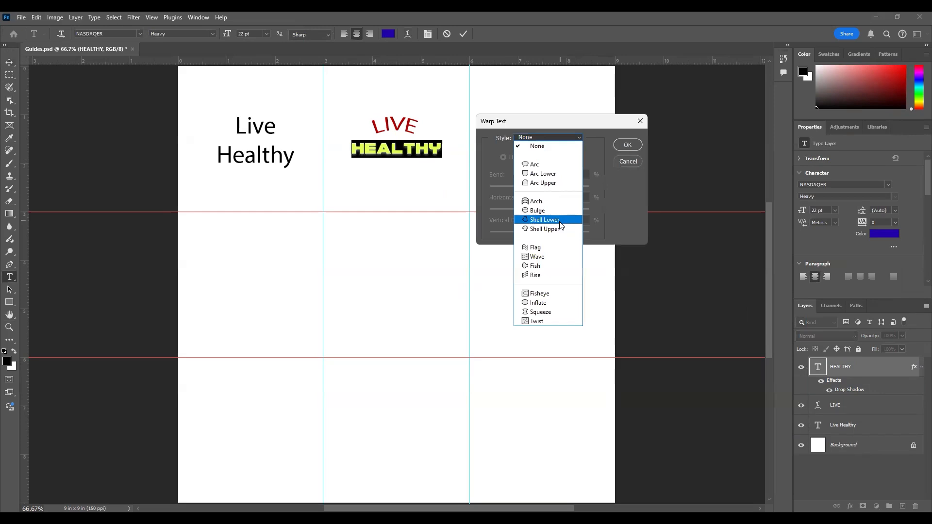
left_click(559, 213)
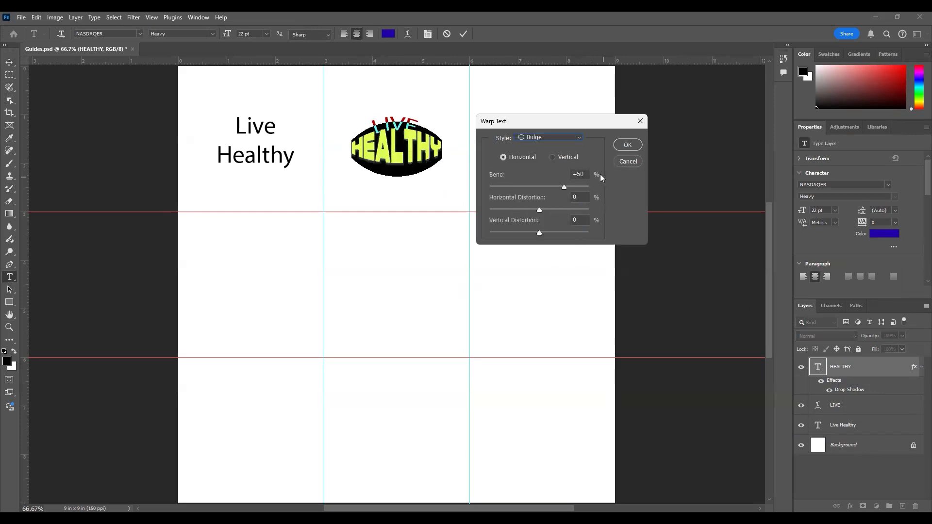
left_click_drag(564, 186, 551, 187)
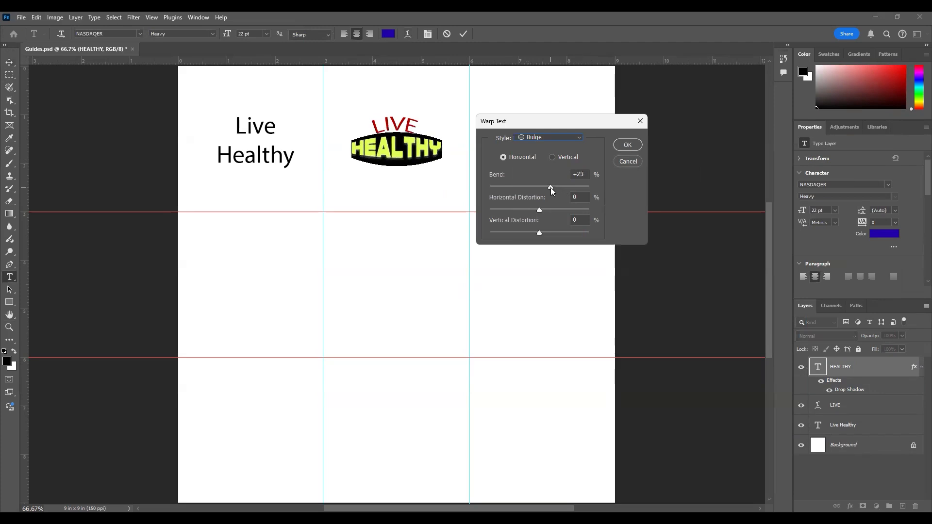
left_click(628, 144)
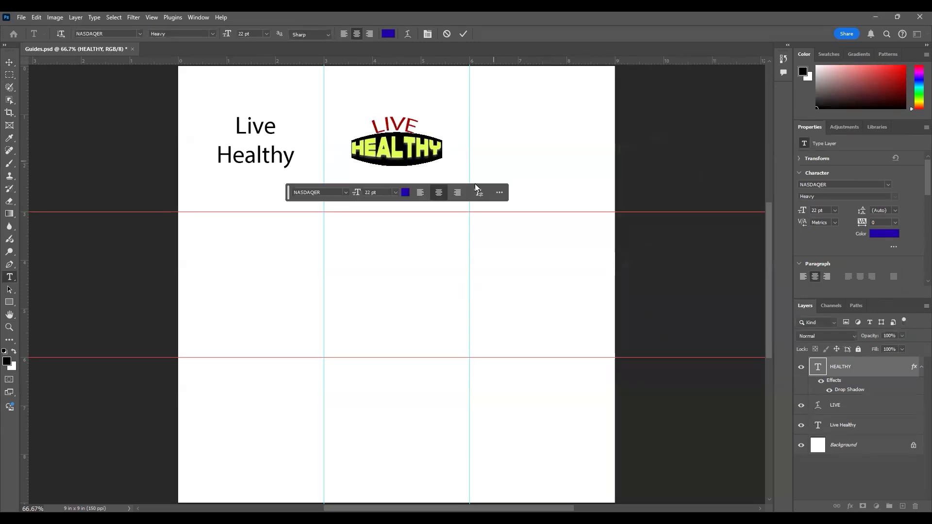
left_click(462, 34)
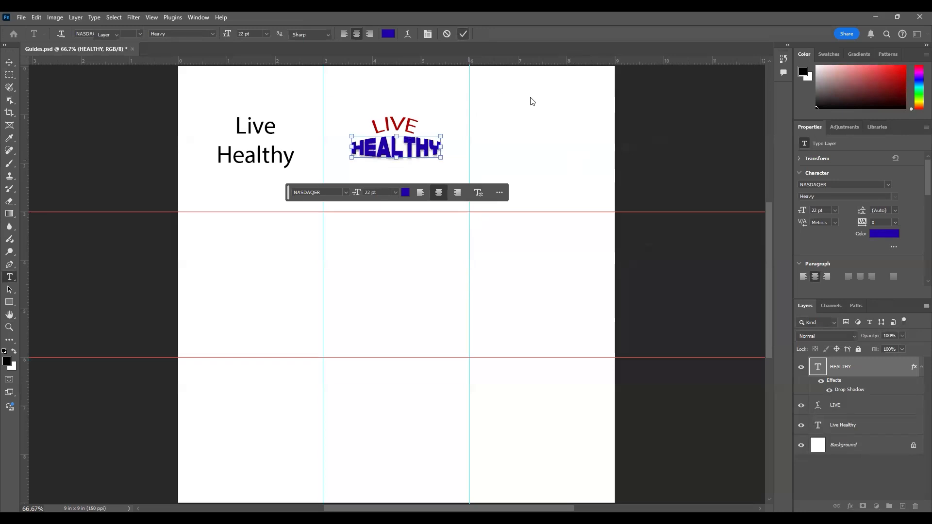
key("v")
left_click(645, 153)
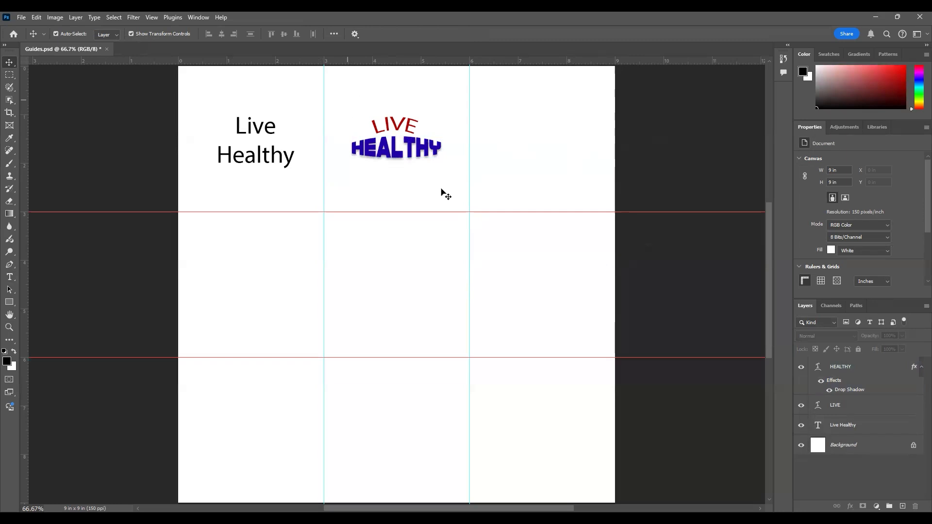
Move the "LIVE" and "HEALTHY" layers together slightly down within the top middle grid cell and deselect them.
left_click_drag(443, 194, 303, 73)
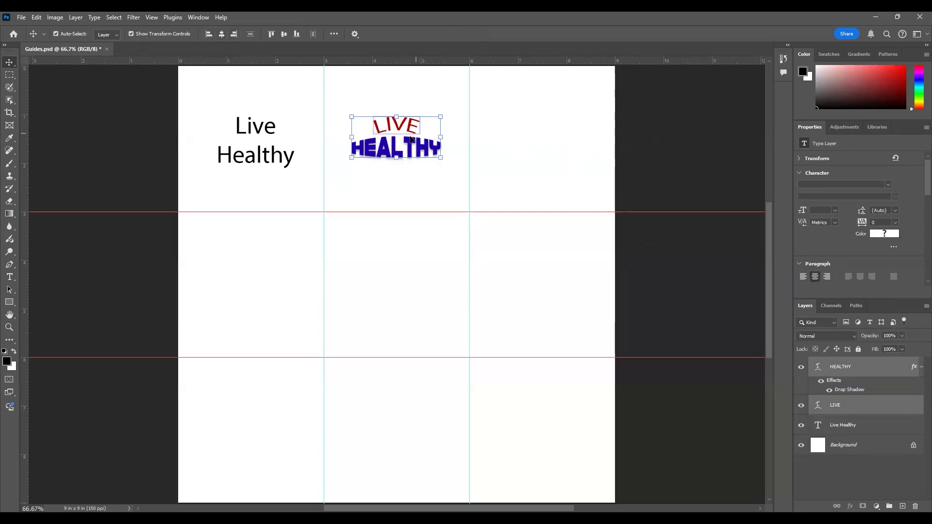
left_click_drag(411, 143, 413, 152)
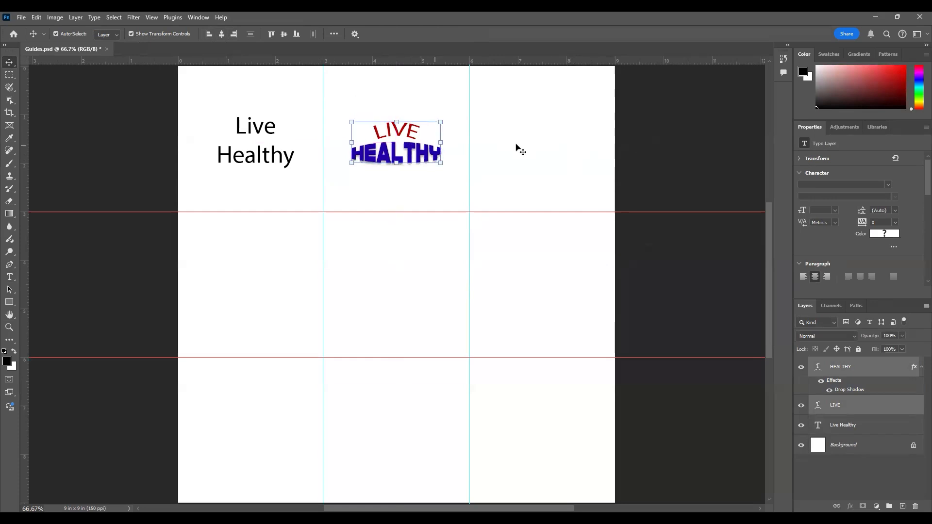
left_click(651, 153)
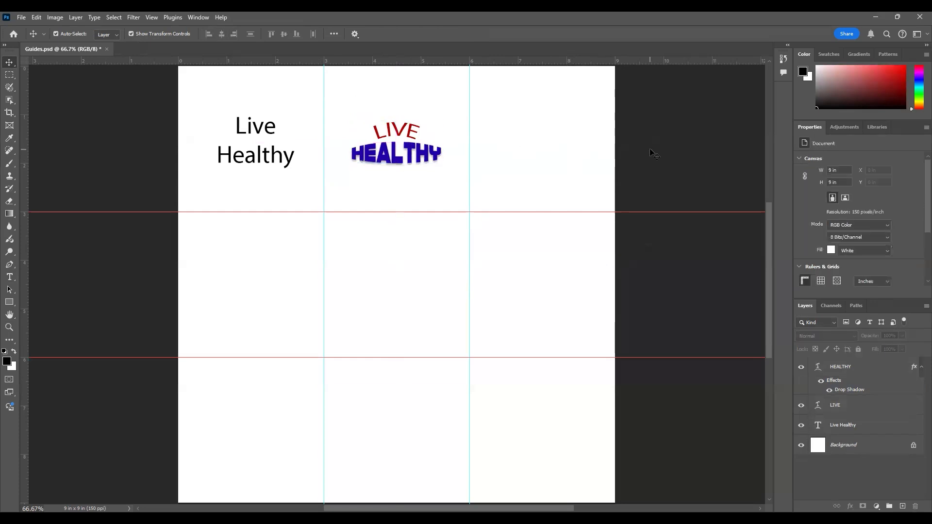